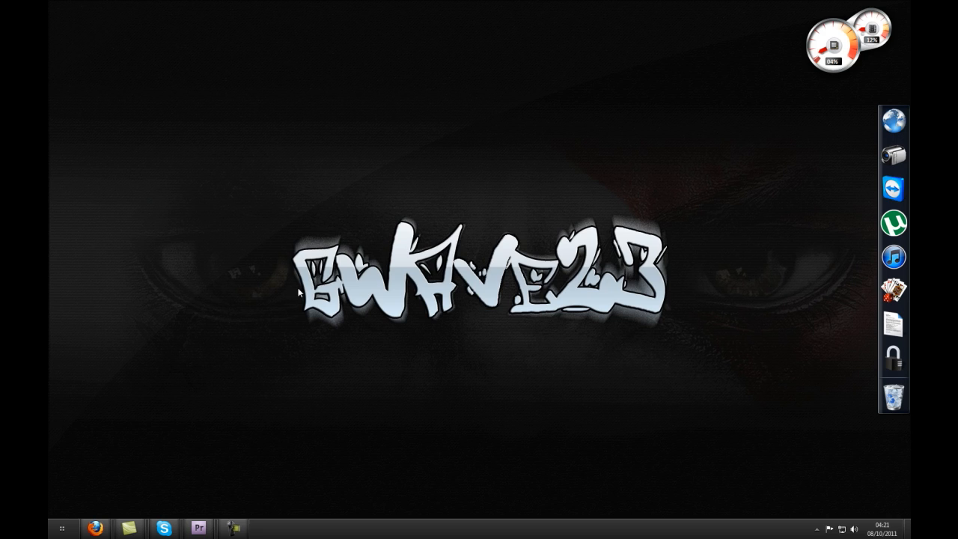
Switch to Adobe Premiere Pro and start a new project
mouse_move(803, 28)
left_click(199, 528)
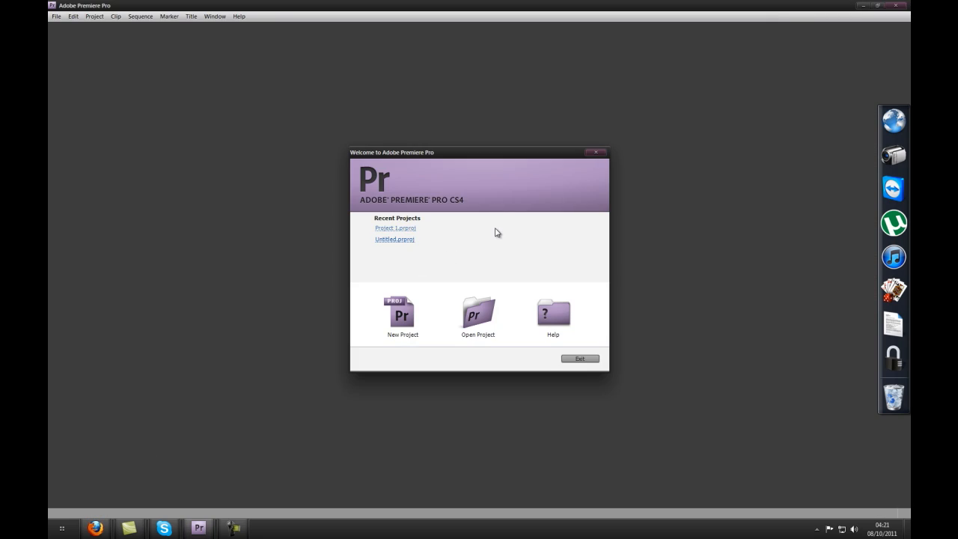
left_click(721, 5)
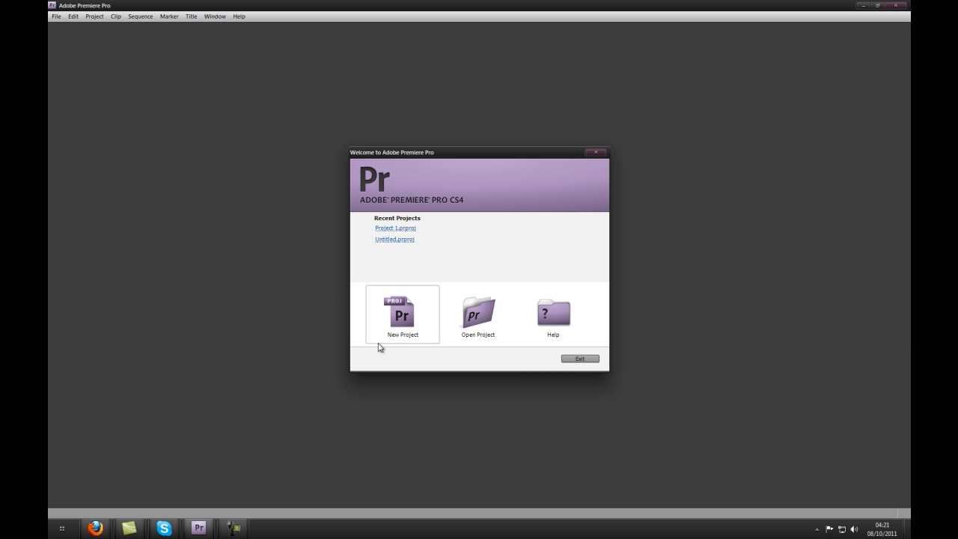
left_click(406, 320)
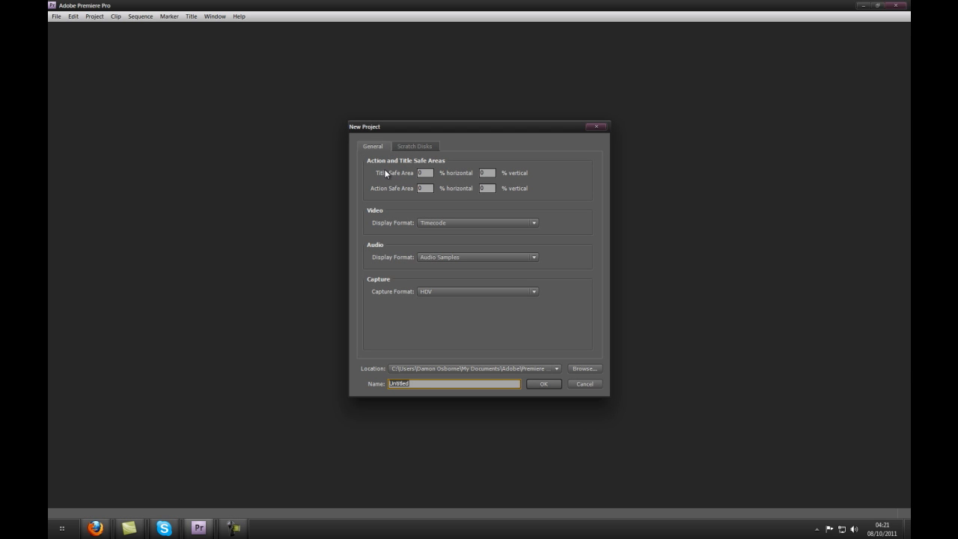
Set the video display format to Timecode, the audio display format to Audio Samples and the capture format to HDV, and check the scratch disks
left_click(425, 174)
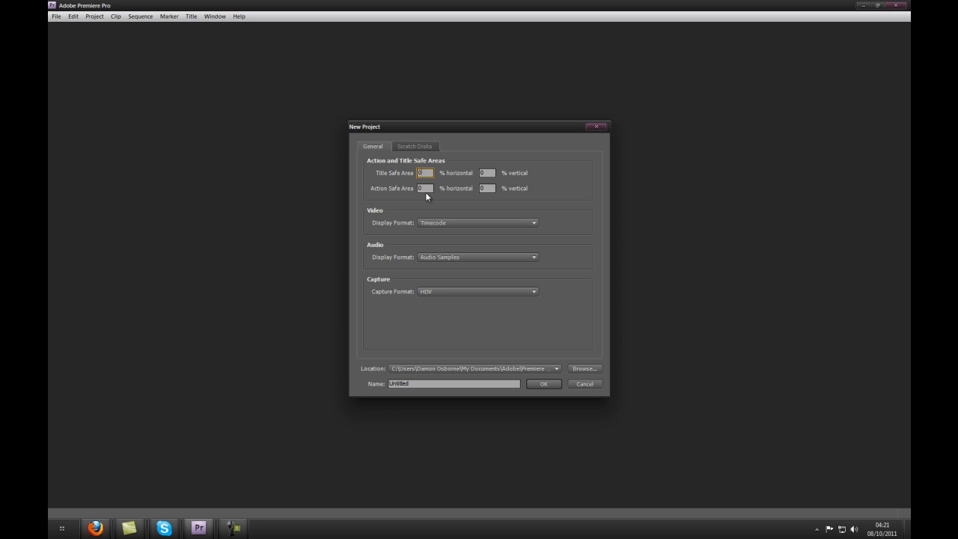
left_click(487, 188)
left_click(489, 174)
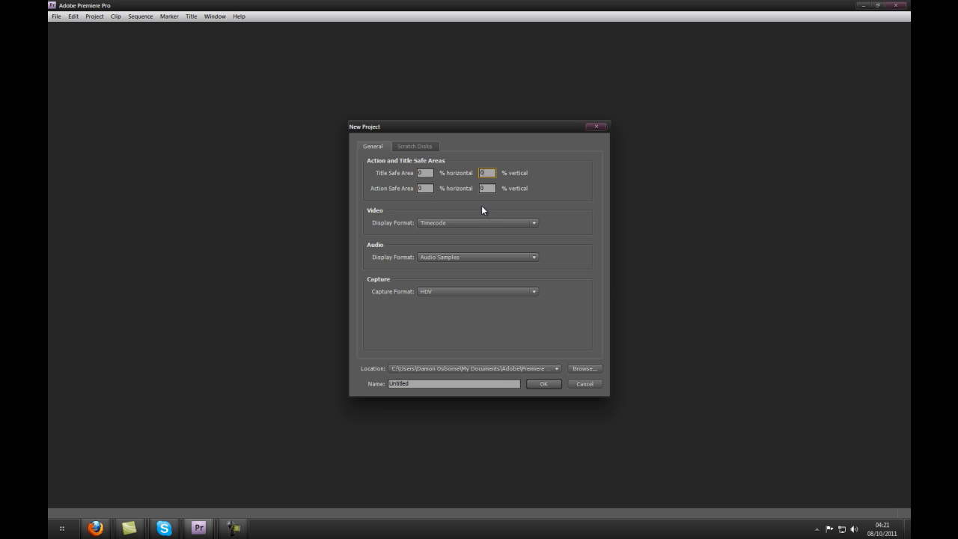
left_click(433, 223)
left_click(439, 234)
left_click(427, 258)
left_click(444, 268)
left_click(423, 292)
left_click(442, 315)
left_click(416, 146)
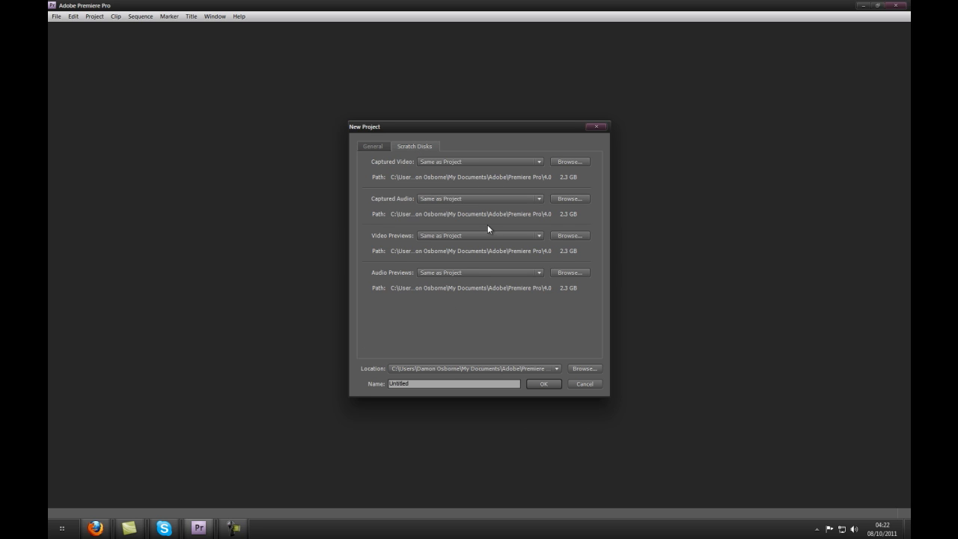
left_click(370, 147)
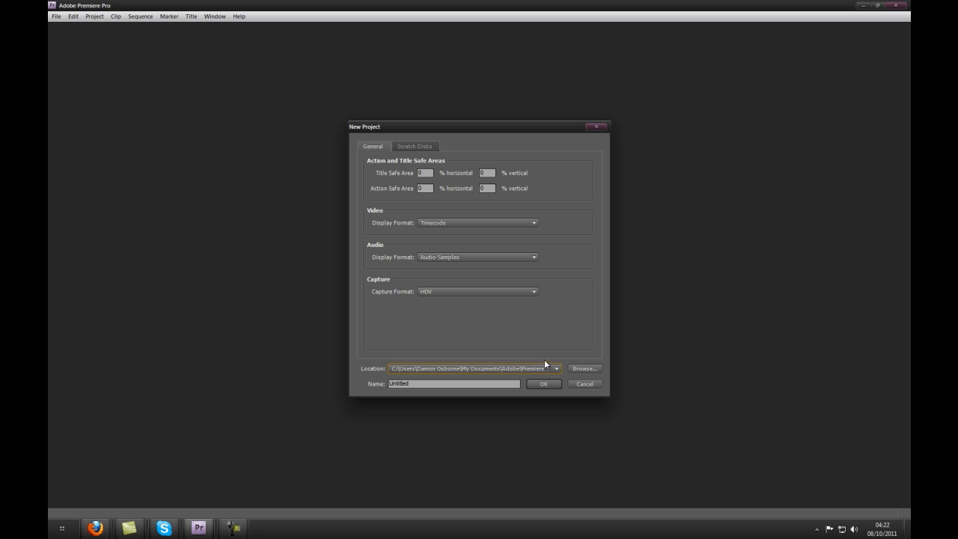
Name the project My Project and create it
left_click(408, 384)
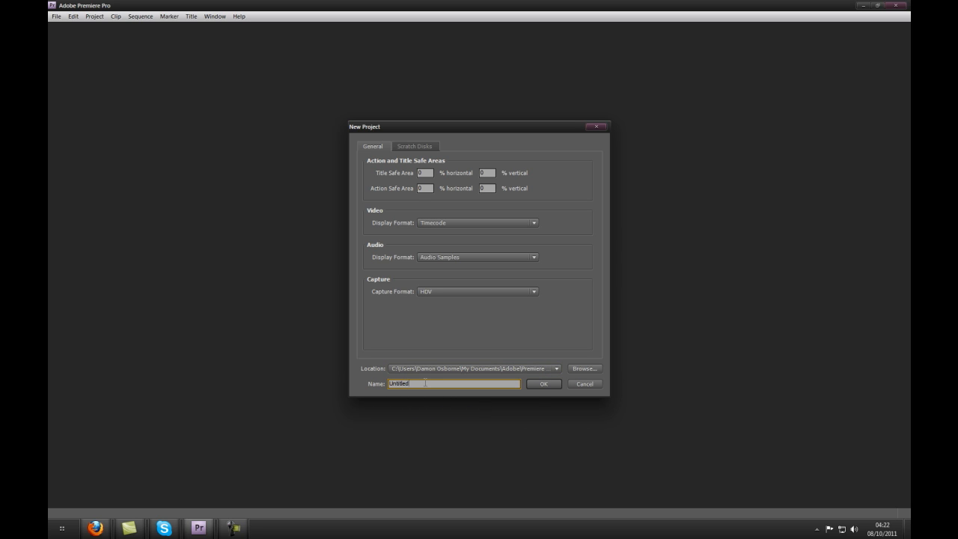
double_click(404, 383)
key("BackSpace")
type("My Project")
left_click(540, 384)
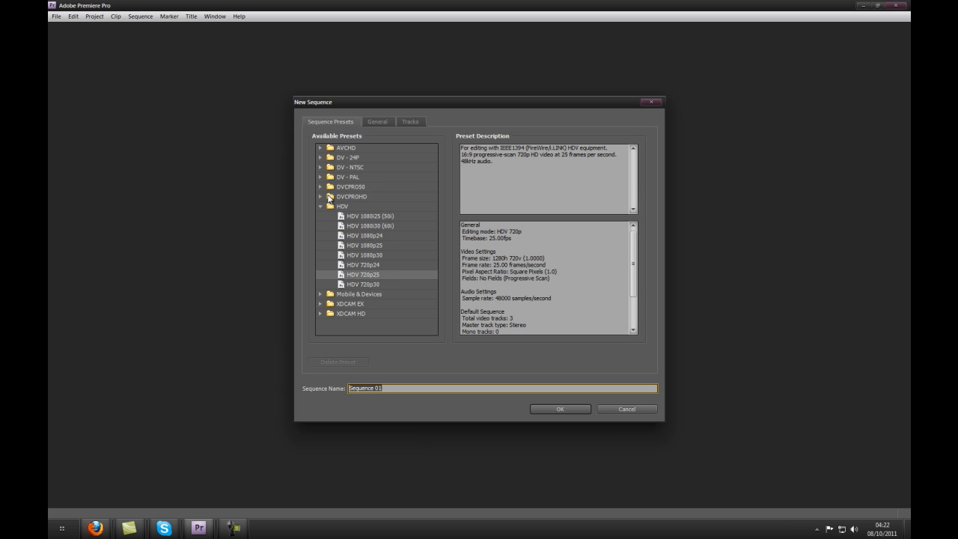
Check the new sequence's general and track settings, and create Sequence 01 with the HDV 720p25 preset
left_click(319, 208)
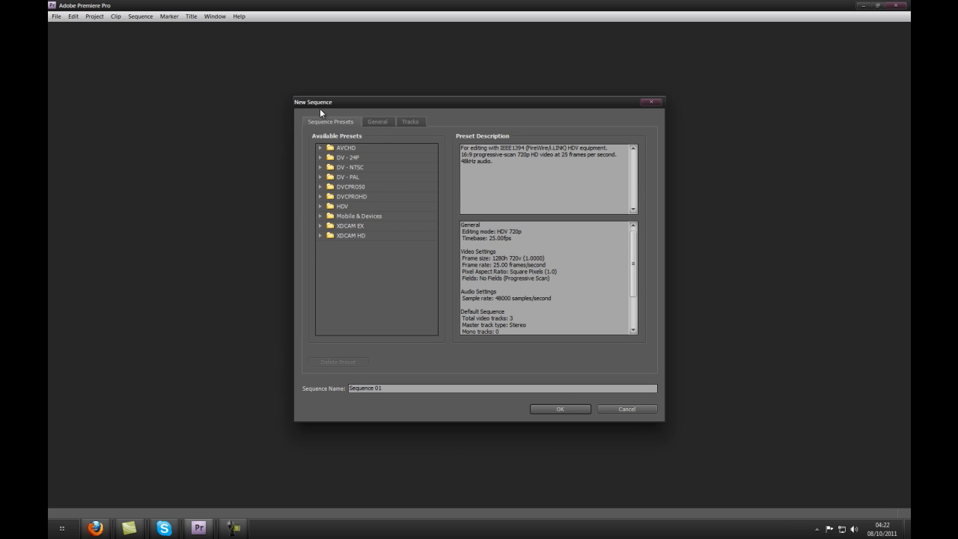
left_click(382, 120)
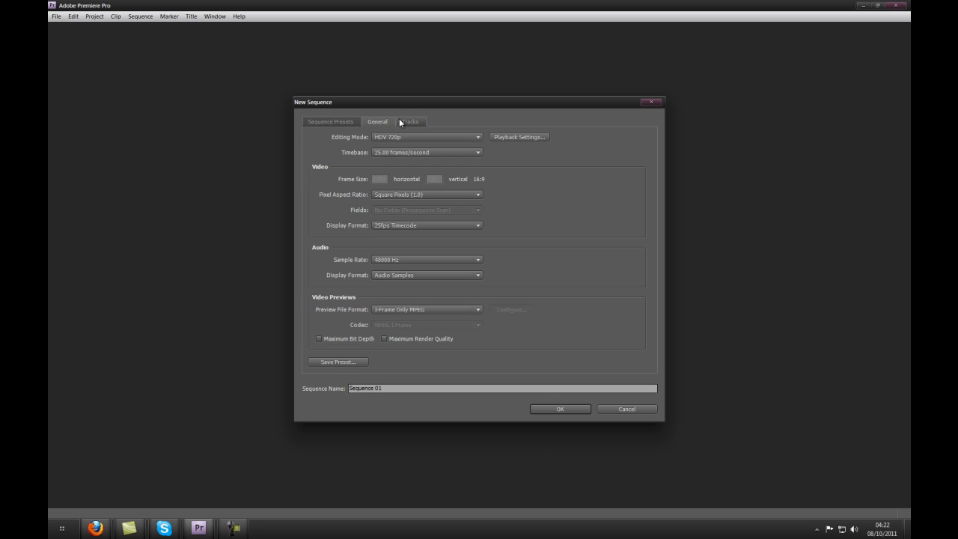
left_click(405, 122)
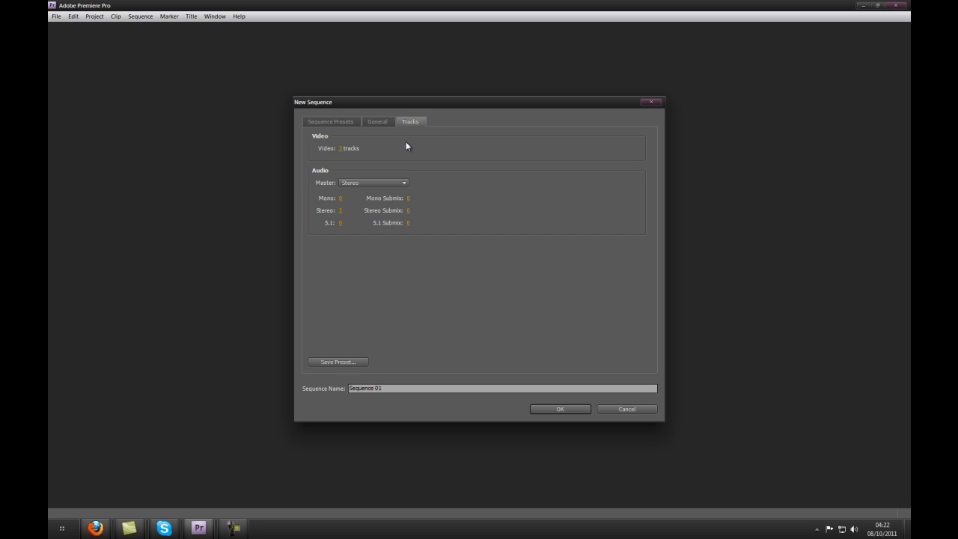
left_click(334, 122)
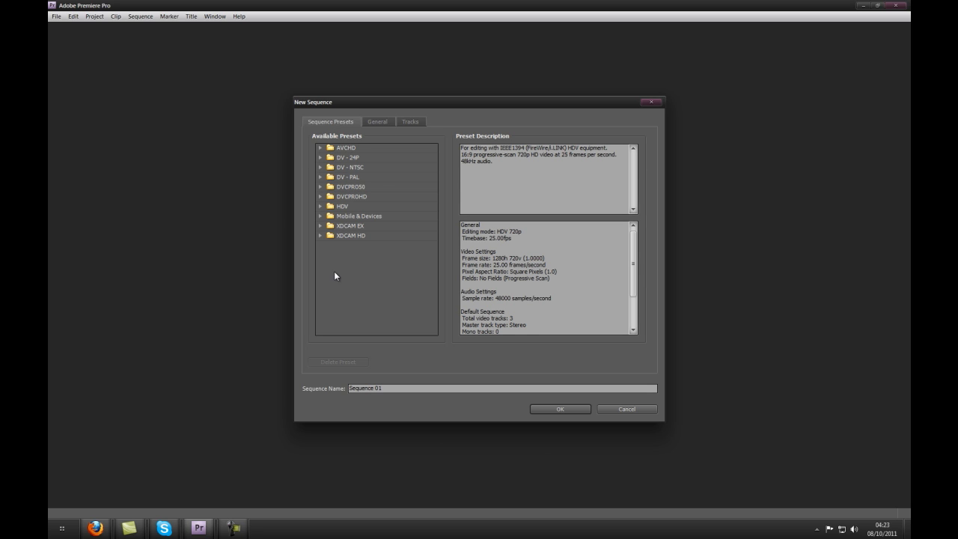
left_click(320, 206)
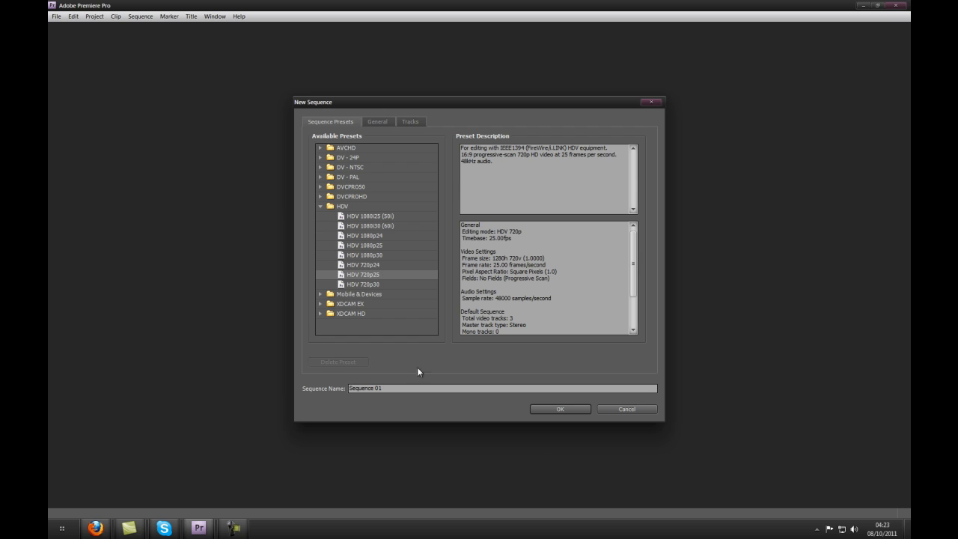
left_click(387, 388)
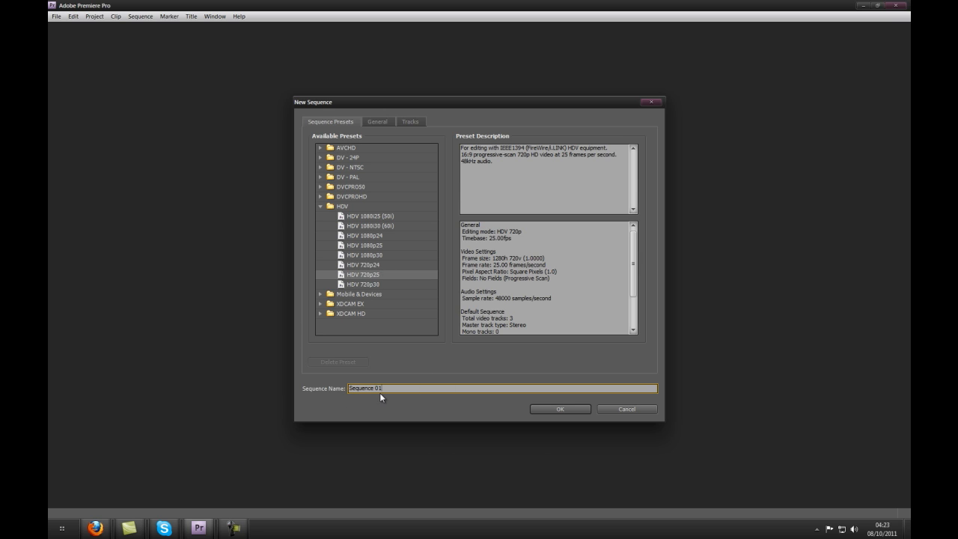
left_click(558, 410)
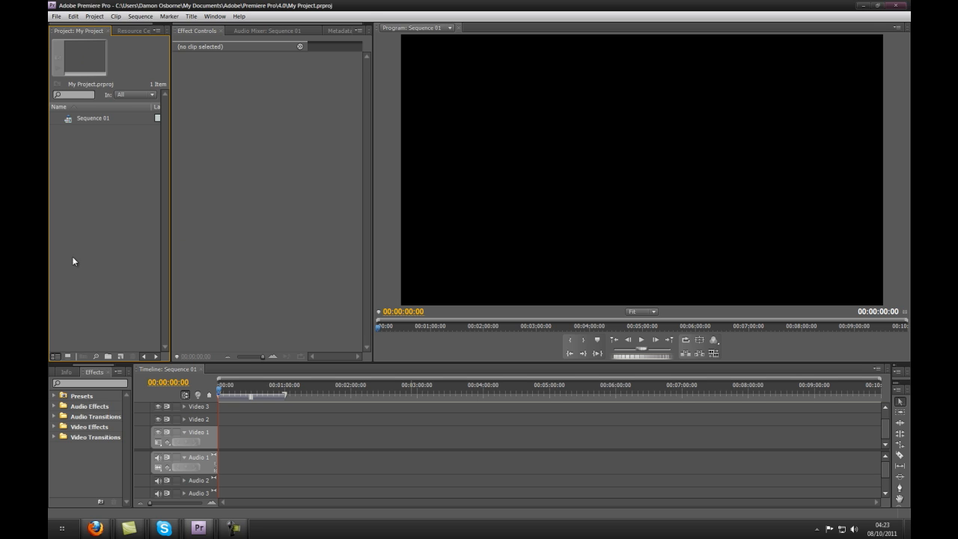
Examine the workspace's audio mixer, effect controls, info area and effects list
left_click(268, 32)
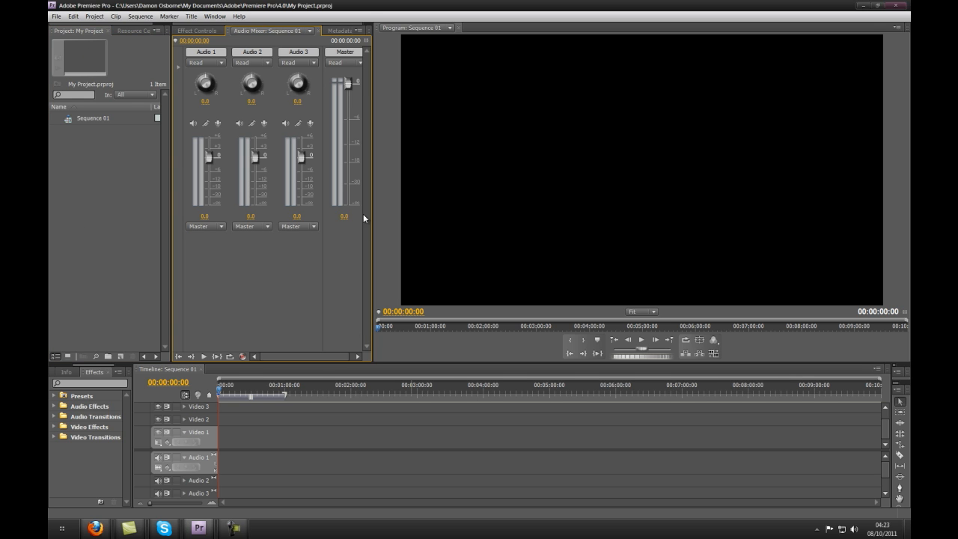
left_click(194, 32)
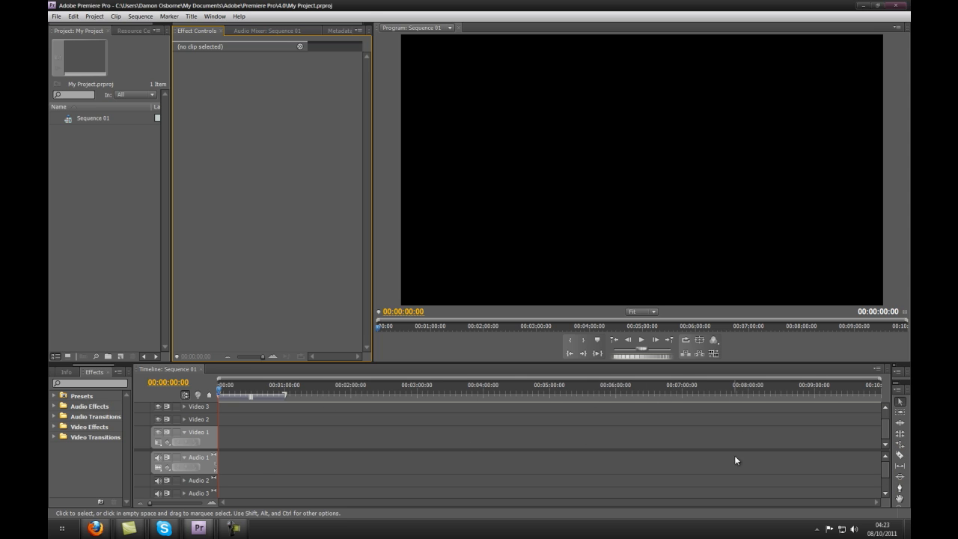
left_click(63, 372)
left_click(89, 371)
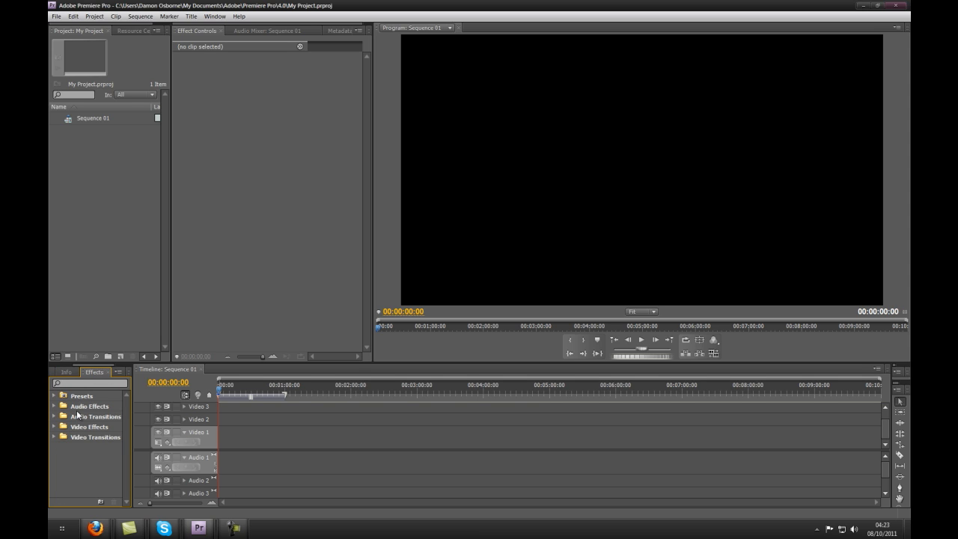
Import the clip 2011_10_6_22_54_46.M2TS from the PVR Clips folder on the external hard drive into the project
left_click(89, 238)
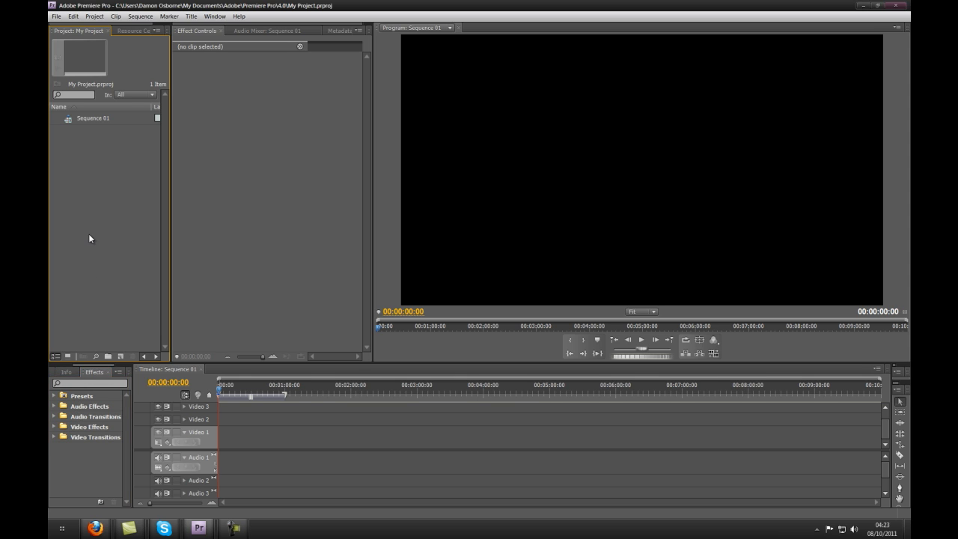
right_click(82, 179)
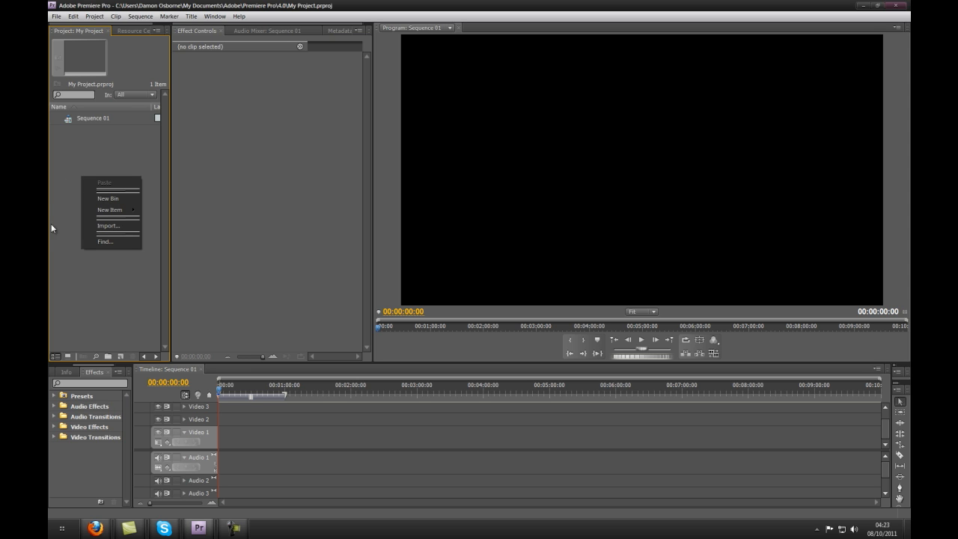
left_click(114, 225)
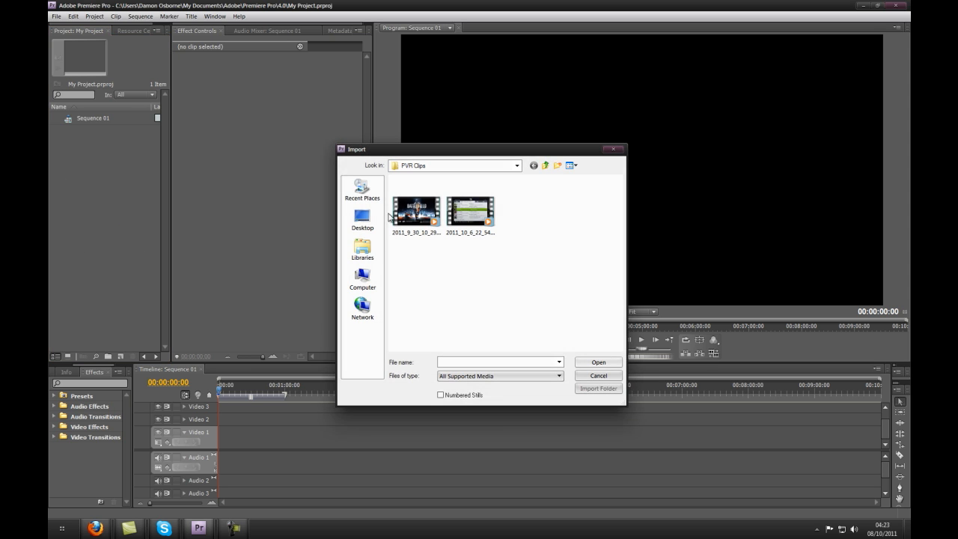
left_click(517, 166)
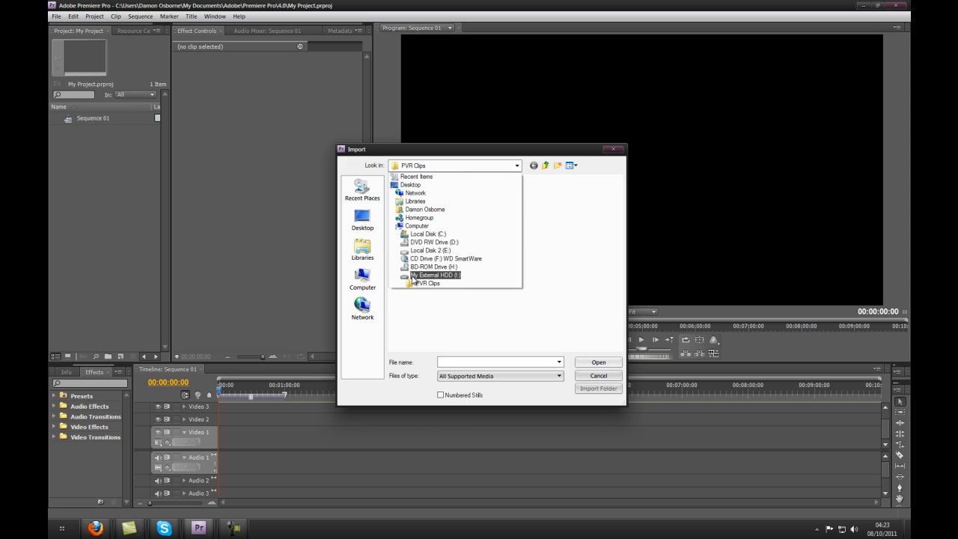
left_click(414, 276)
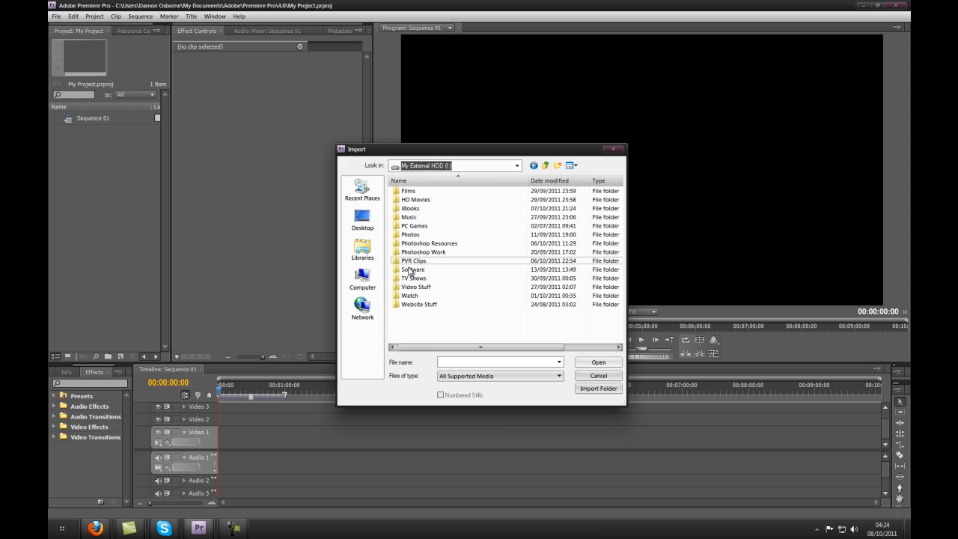
double_click(400, 262)
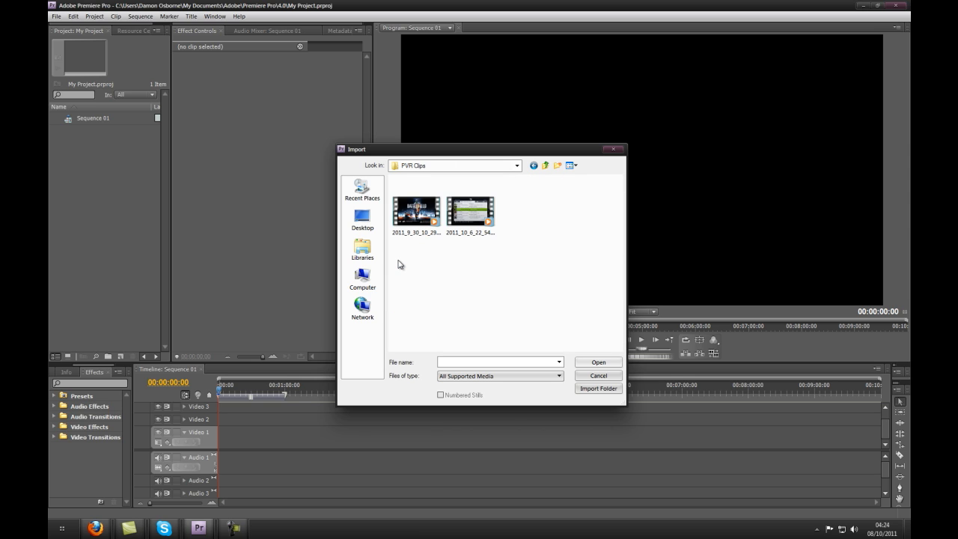
left_click(471, 218)
left_click(423, 219)
left_click(461, 216)
left_click(598, 364)
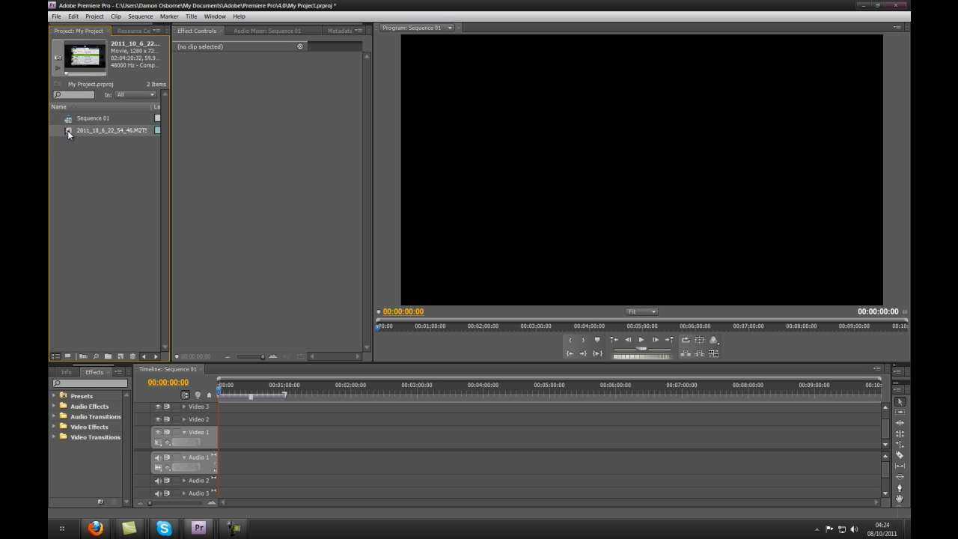
Place the imported clip at the start of the sequence on Video 1 and Audio 1
left_click_drag(67, 135, 222, 440)
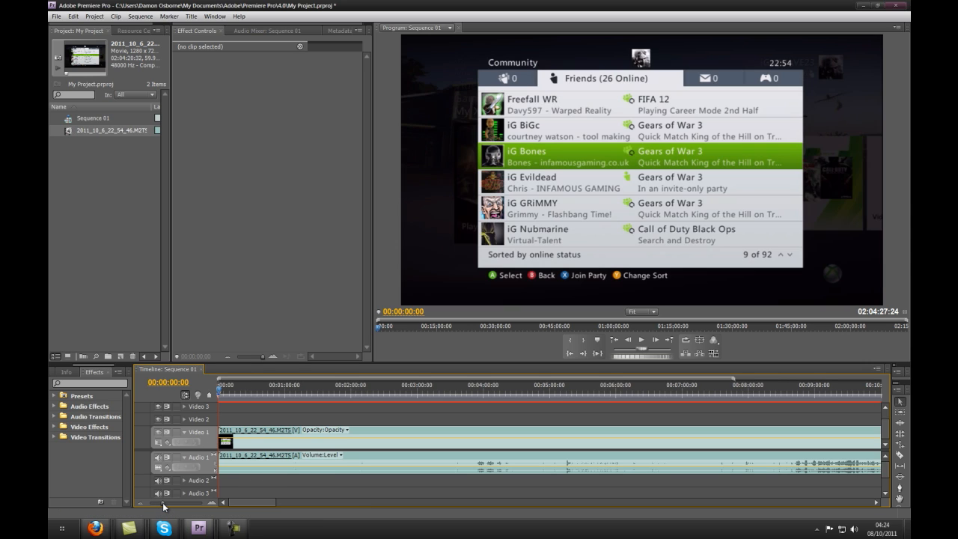
left_click_drag(163, 507, 157, 507)
left_click(211, 504)
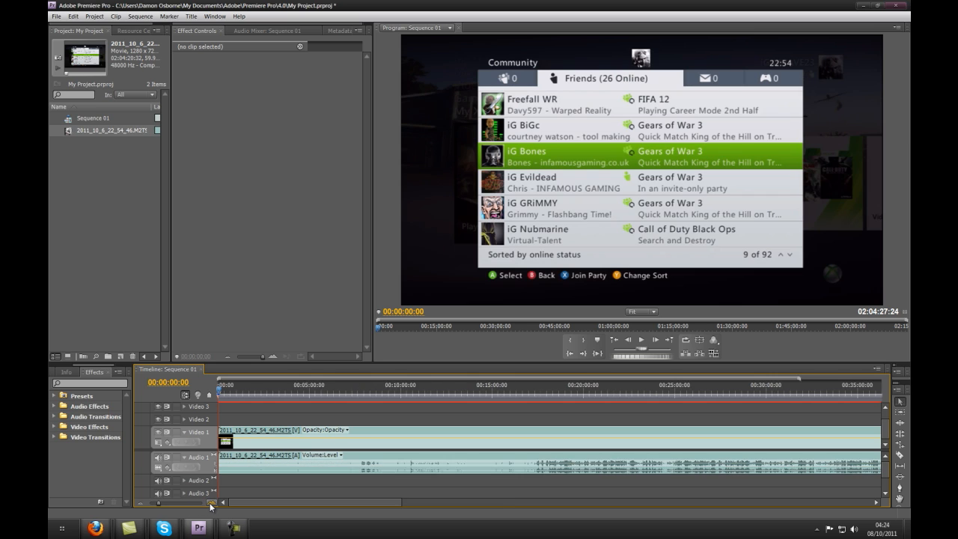
left_click(211, 504)
left_click(211, 504)
left_click(140, 503)
mouse_move(161, 507)
left_mouse_down()
mouse_move(198, 507)
mouse_move(151, 507)
left_mouse_up()
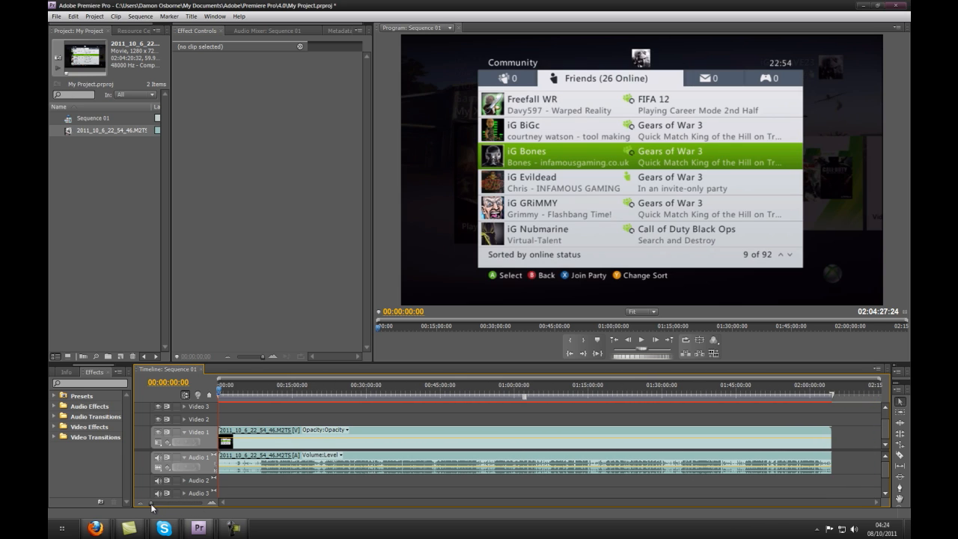
Position the playhead at 00:26:01:21 and trim the start of the clip to that point
left_click(352, 396)
left_click(356, 396)
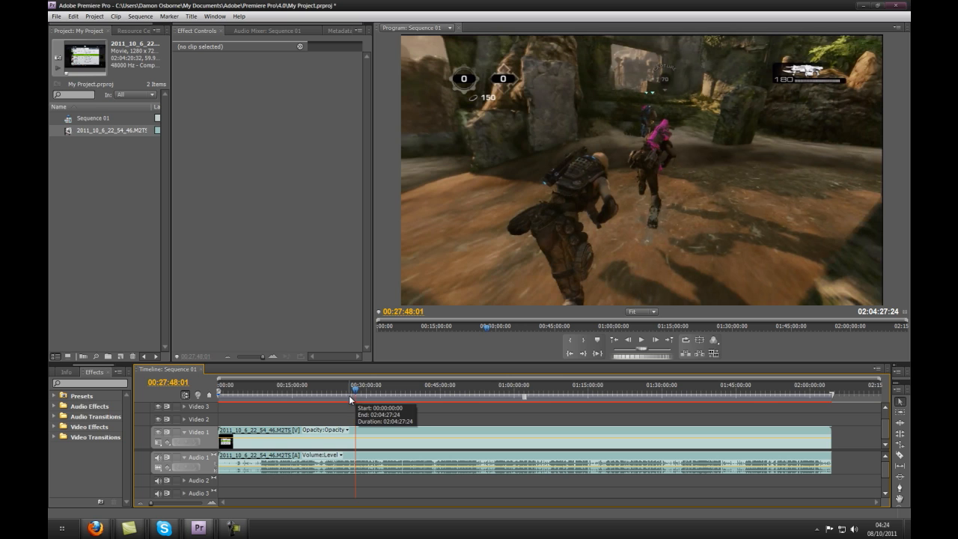
left_click(347, 396)
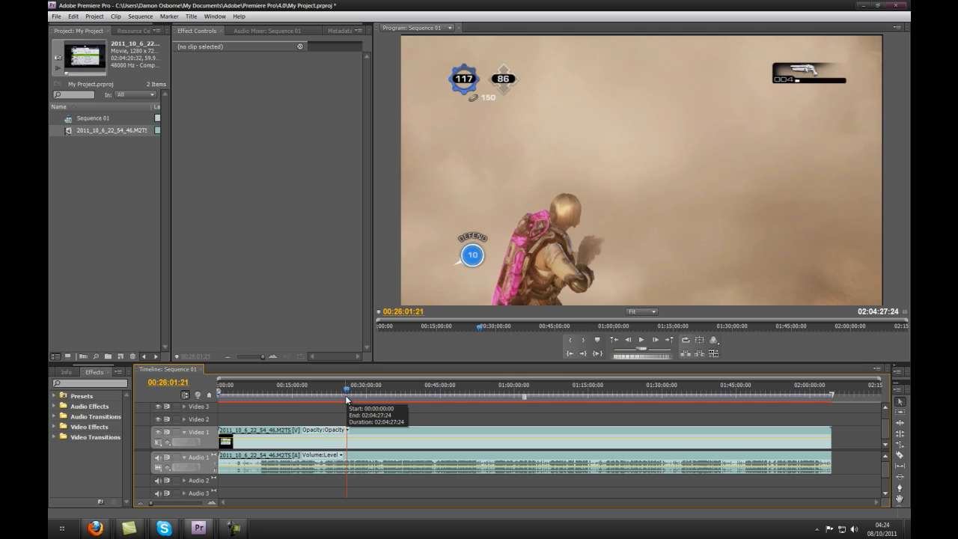
mouse_move(221, 440)
left_mouse_down()
mouse_move(319, 441)
mouse_move(225, 440)
left_mouse_up()
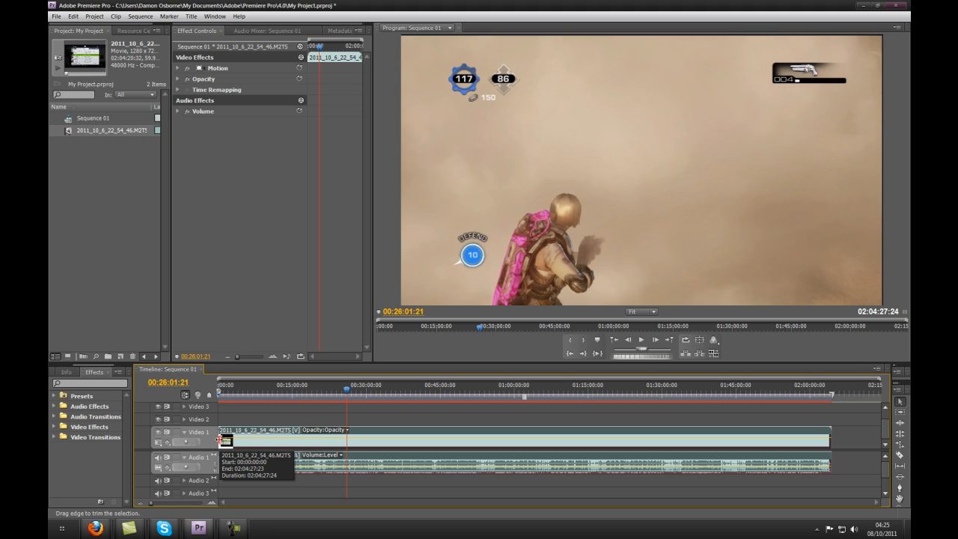
left_click_drag(219, 439, 345, 440)
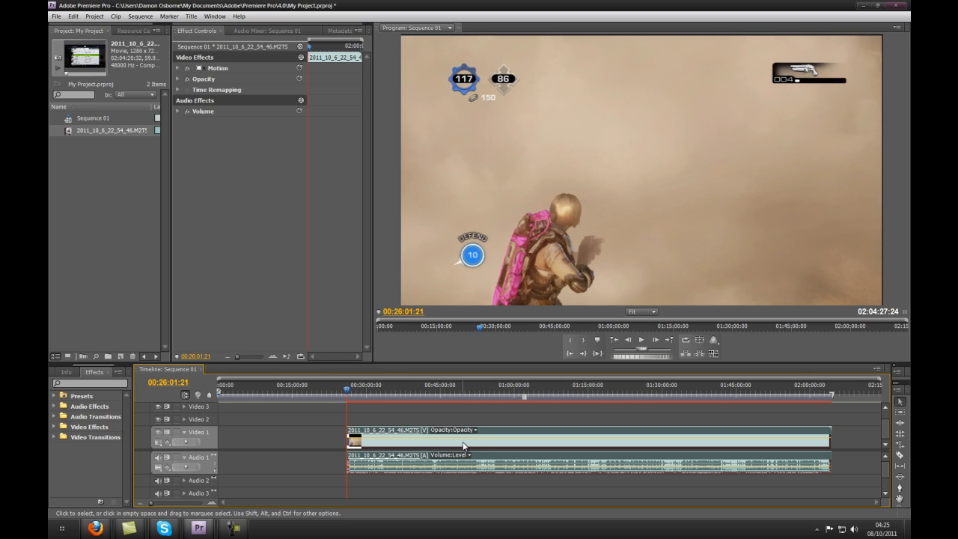
Move the trimmed clip to the beginning of the sequence and return the playhead to 00:00:00:00
left_click_drag(464, 445, 337, 441)
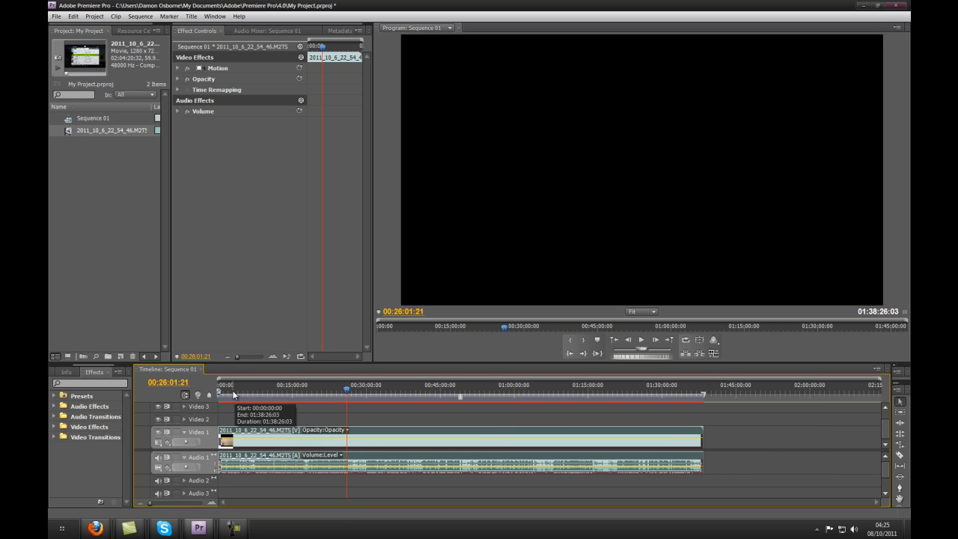
left_click(235, 393)
left_click_drag(235, 393, 219, 392)
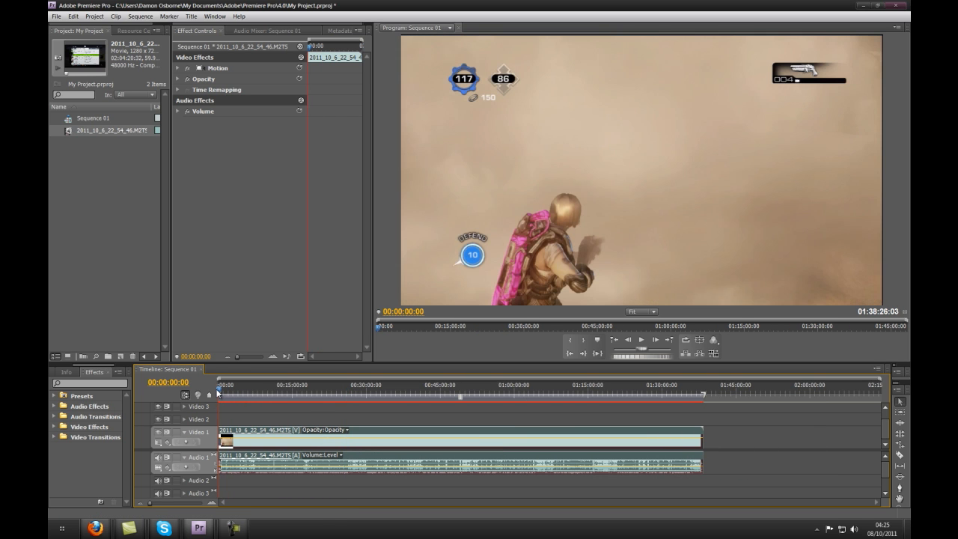
Play the sequence to 00:00:11:17 and split the clip's video and audio at that point with the Razor tool
left_click(642, 341)
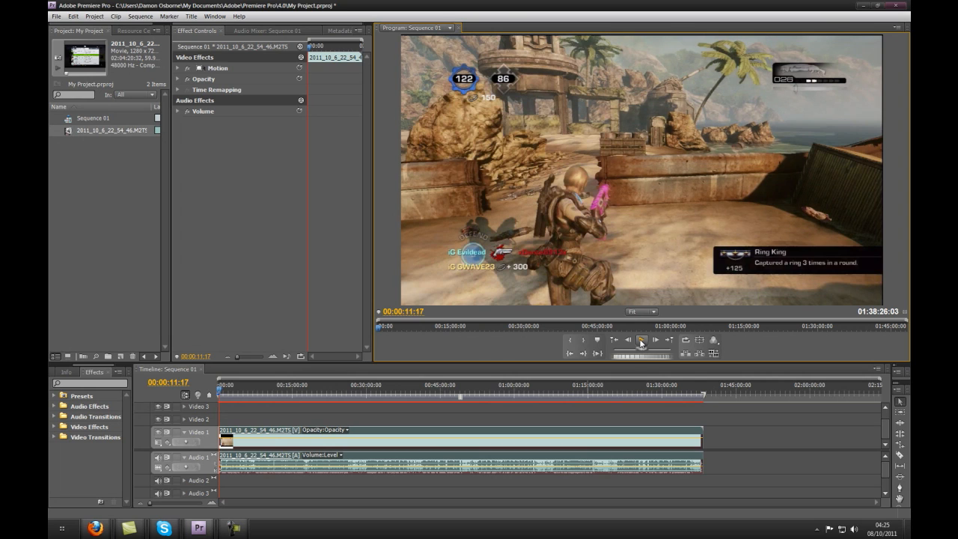
left_click(213, 504)
left_click(214, 503)
left_click(214, 504)
left_click(213, 503)
left_click(213, 504)
left_click(213, 503)
left_click(213, 503)
left_click(213, 503)
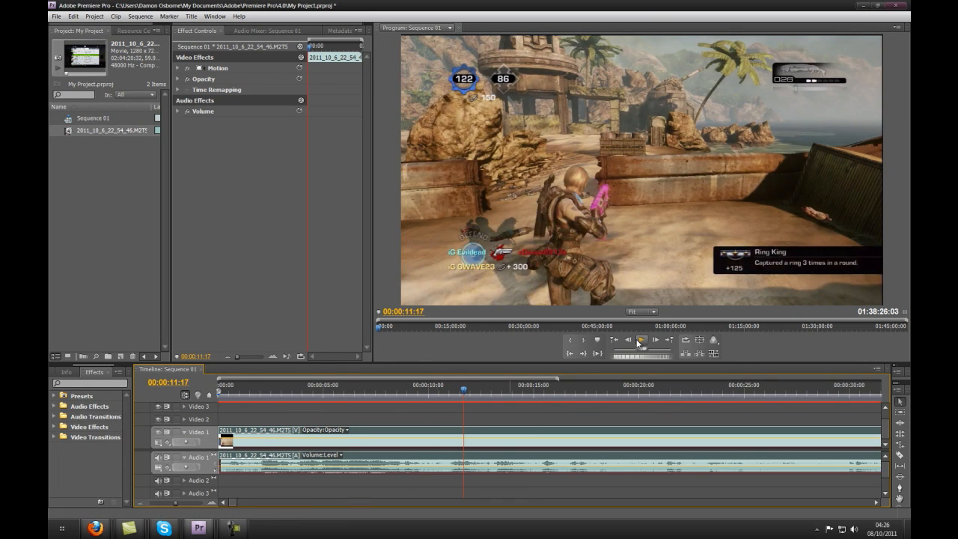
left_click(901, 458)
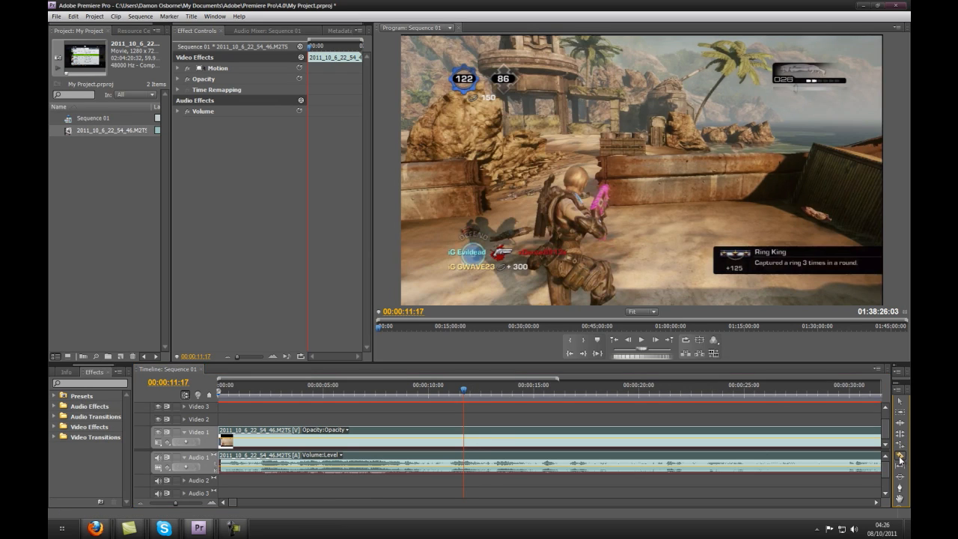
left_click(465, 441)
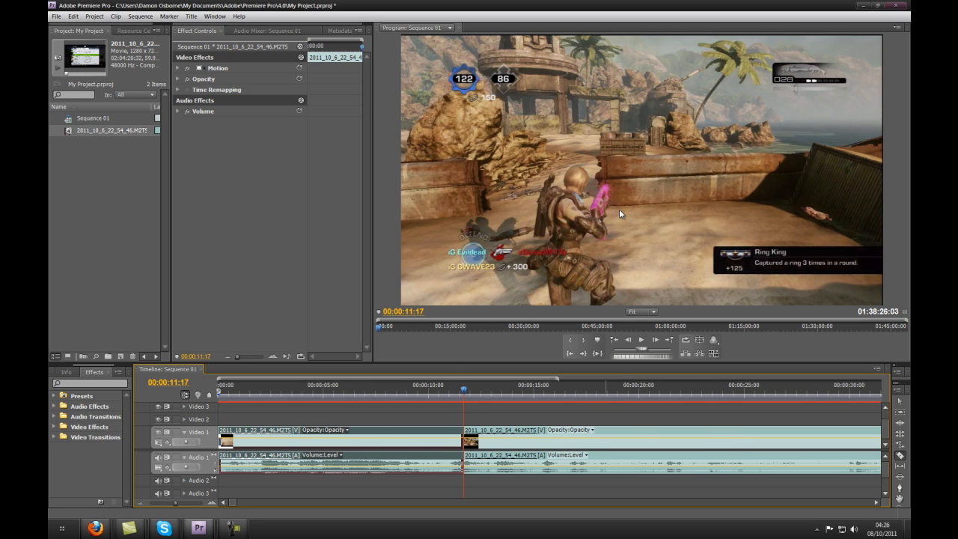
Use the Selection tool to shift the clip's second segment about one second later, leaving a gap after the first segment
left_click(900, 403)
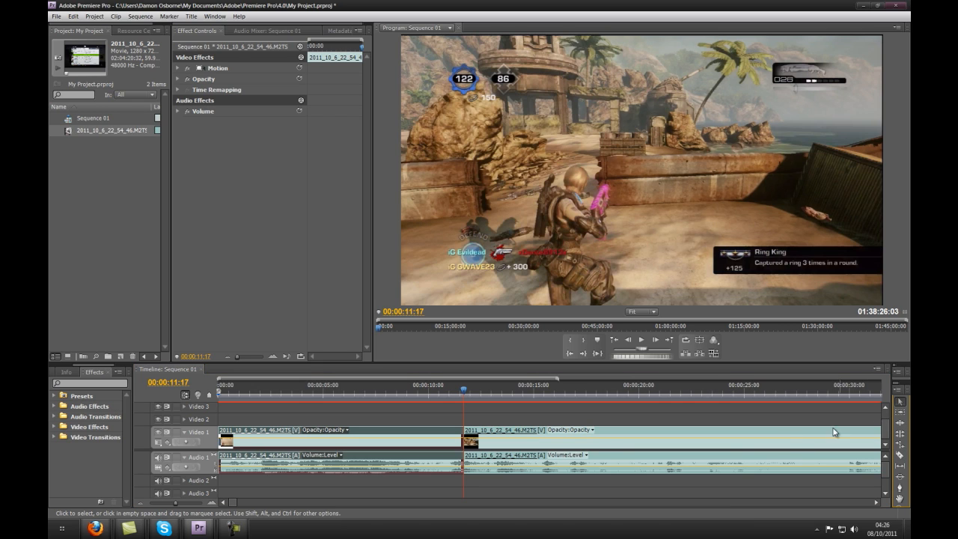
left_click(510, 448)
left_click_drag(510, 448, 528, 442)
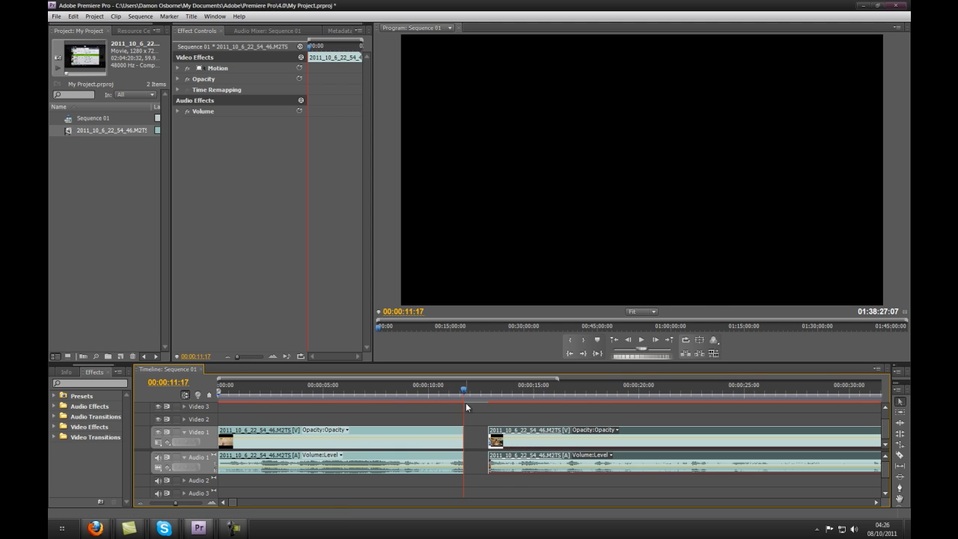
Move the playhead back to 00:00:11:09 and play the sequence across the gap into the second segment
left_click_drag(463, 390, 457, 390)
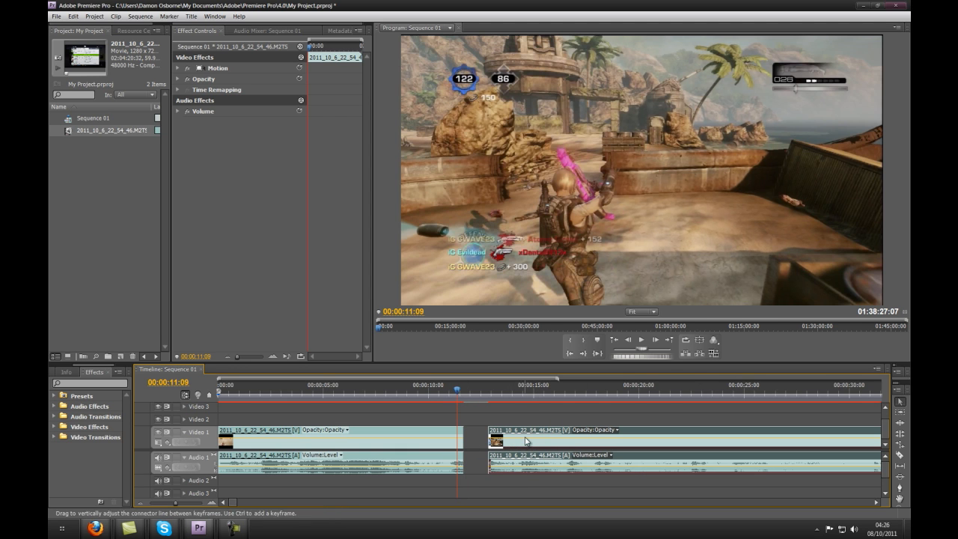
left_click(641, 340)
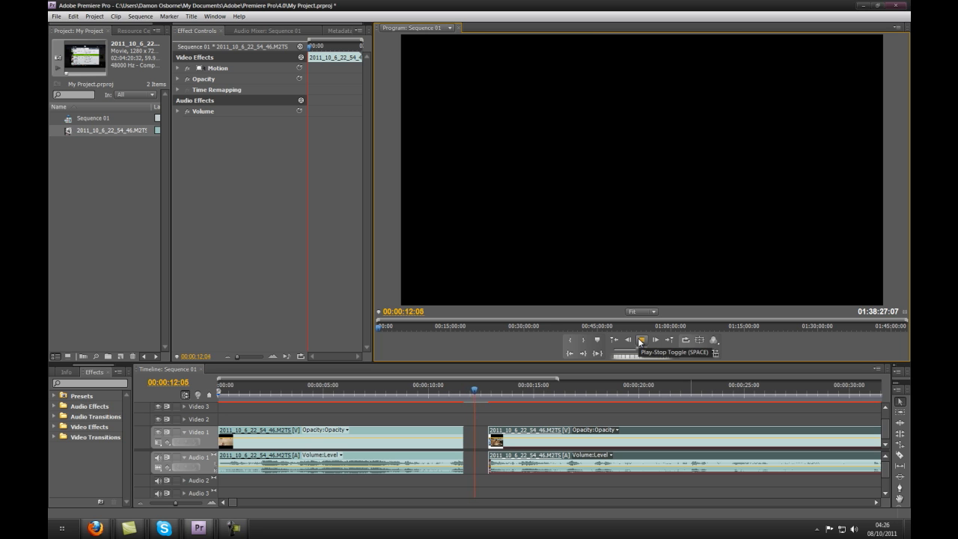
left_click(639, 340)
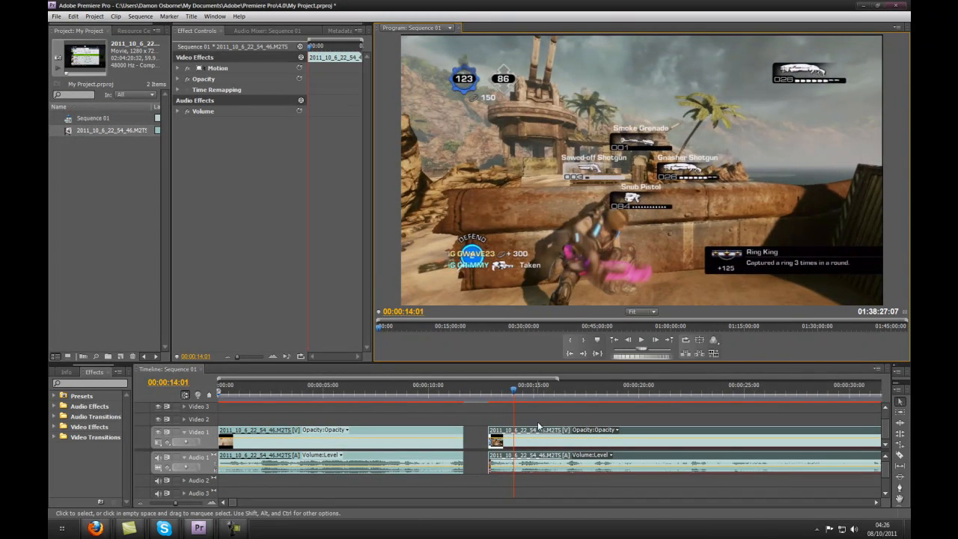
Delete the second segment of the clip and return the playhead to 00:00:00:00
left_click(534, 448)
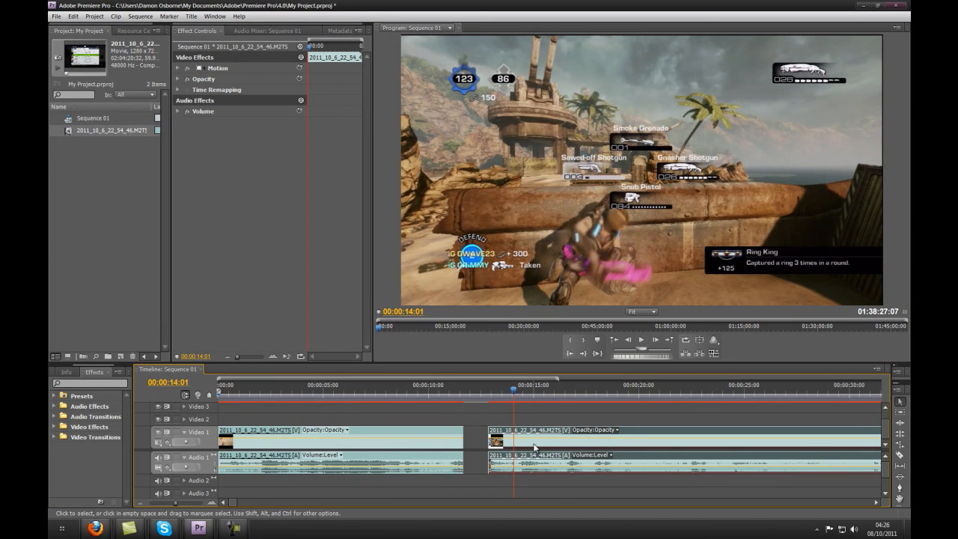
key("Delete")
left_click_drag(517, 389, 217, 396)
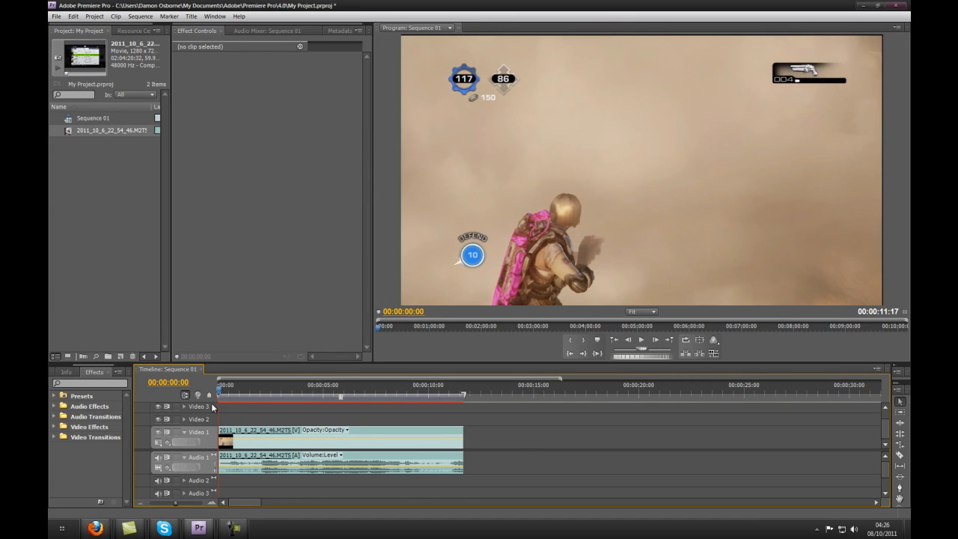
Play the remaining segment through to its end and rewind the playhead to the start of the sequence
left_click(141, 503)
left_click(140, 503)
left_click(141, 503)
left_click(140, 503)
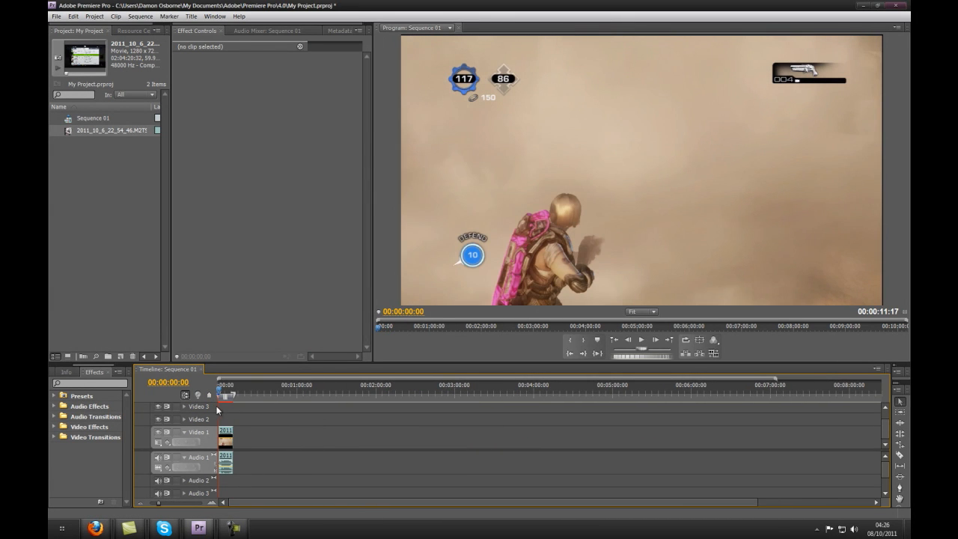
left_click(641, 341)
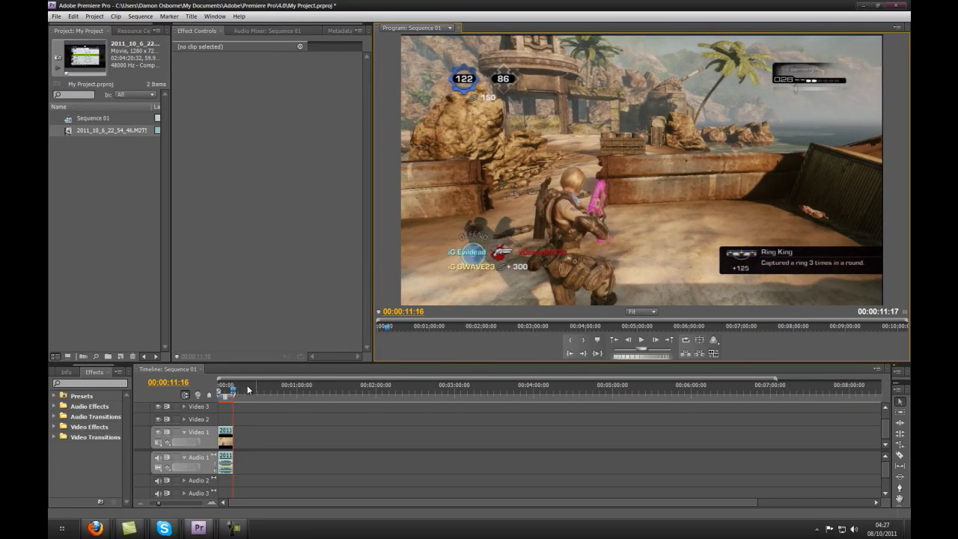
left_click_drag(234, 393, 215, 394)
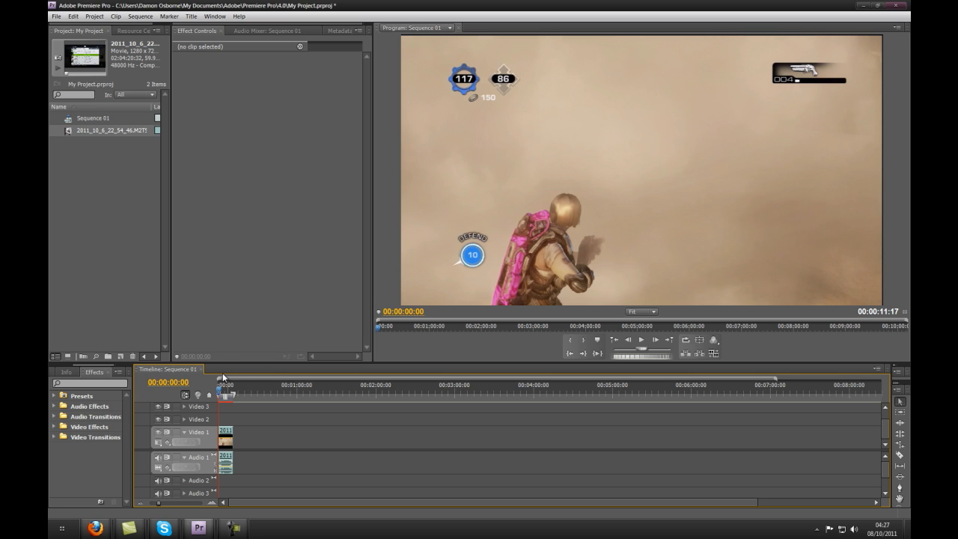
Open the media export settings for the sequence and choose the H.264 format with the HD PVR 720p preset
left_click(57, 18)
mouse_move(85, 243)
left_click(227, 243)
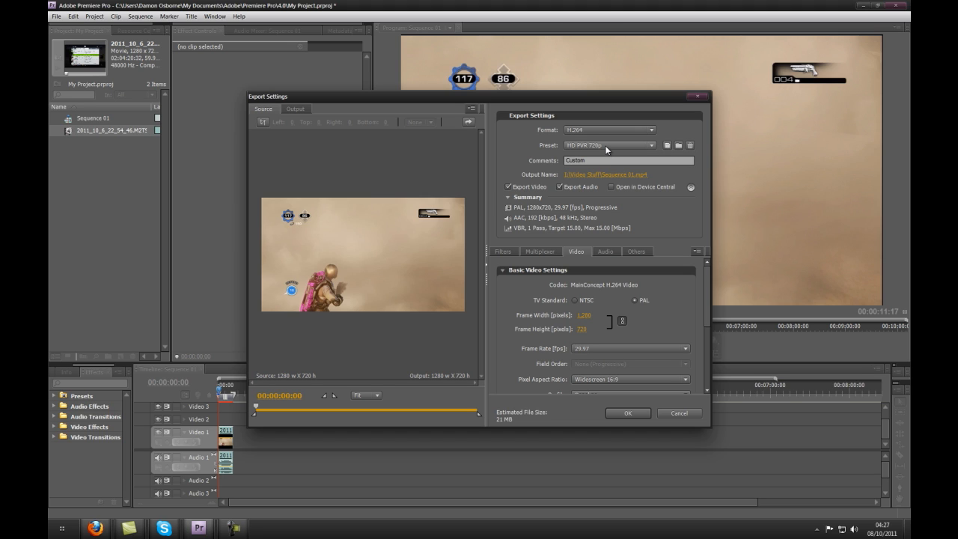
scroll(606, 149, "up", 1)
scroll(605, 149, "down", 1)
left_click(608, 130)
left_click(592, 301)
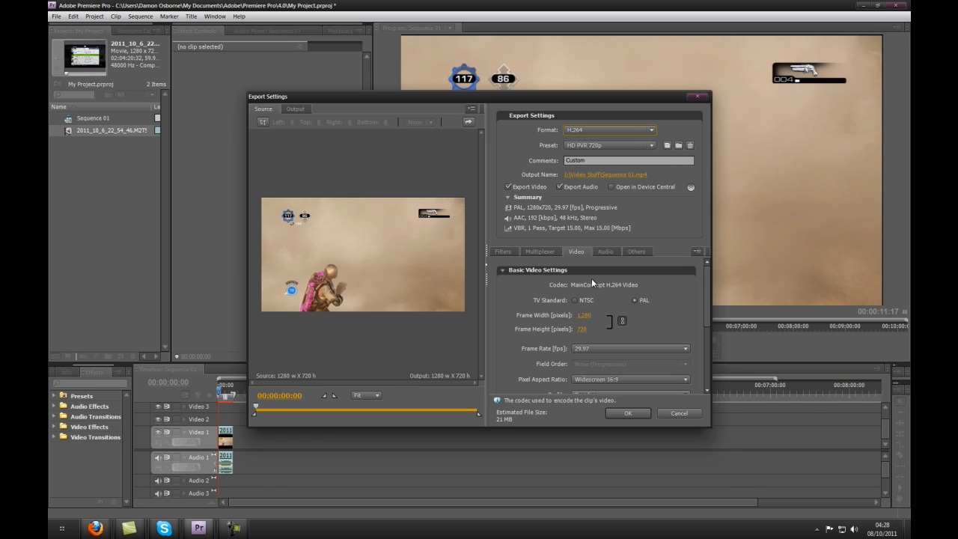
left_click(607, 146)
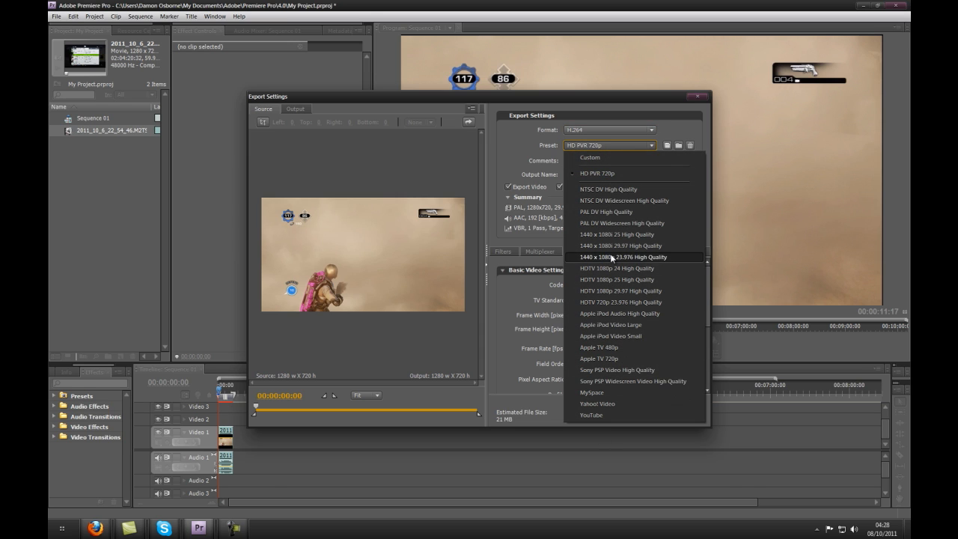
left_click(597, 174)
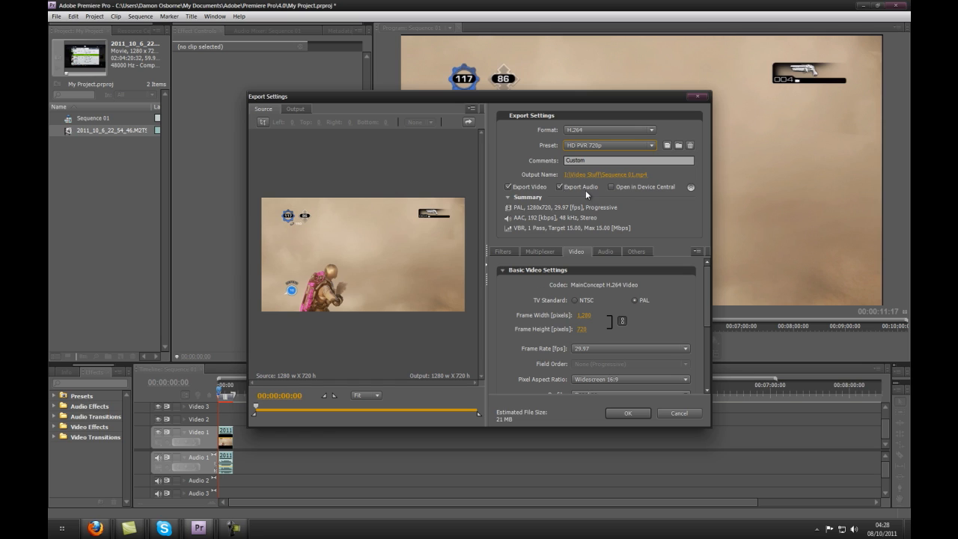
Check the Gaussian Blur export filter, then choose MP4 multiplexing with PSP stream compatibility
left_click(504, 251)
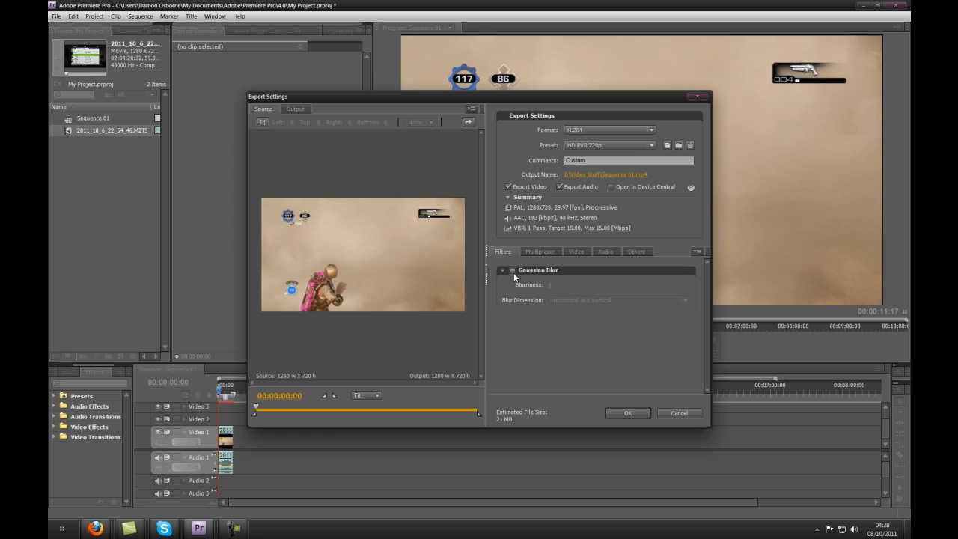
left_click(538, 251)
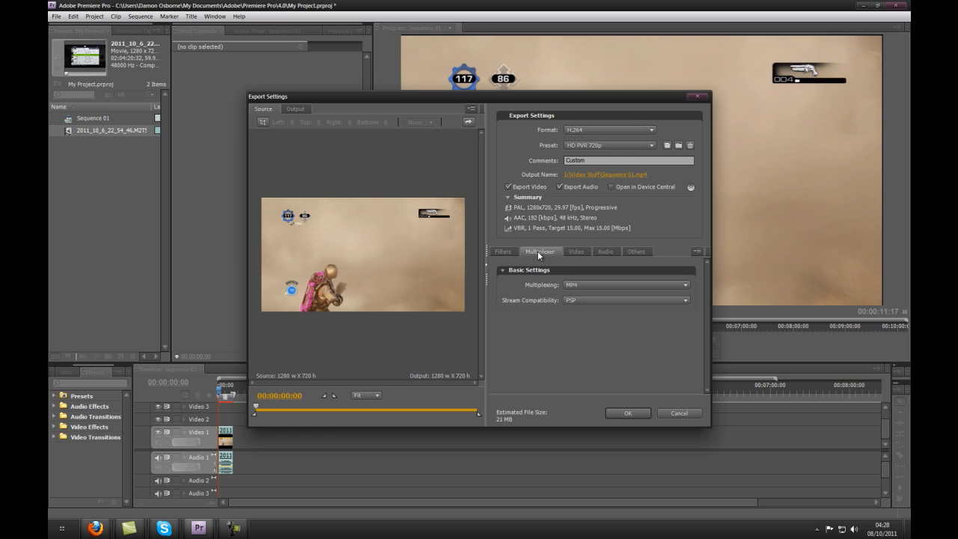
left_click(570, 285)
left_click(593, 298)
left_click(580, 300)
left_click(587, 324)
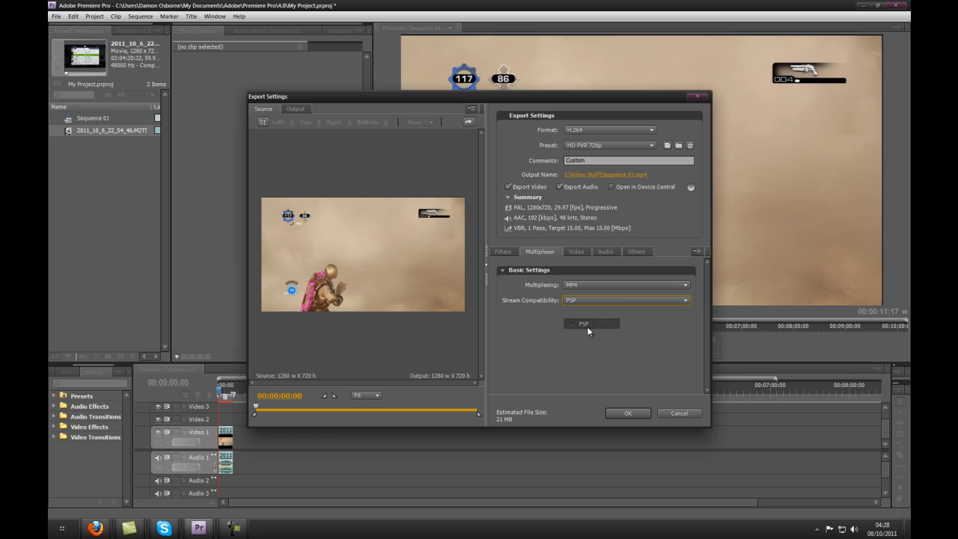
In the video export settings, use PAL and a frame size of 1,280 by 720 pixels with width and height linked
left_click(577, 251)
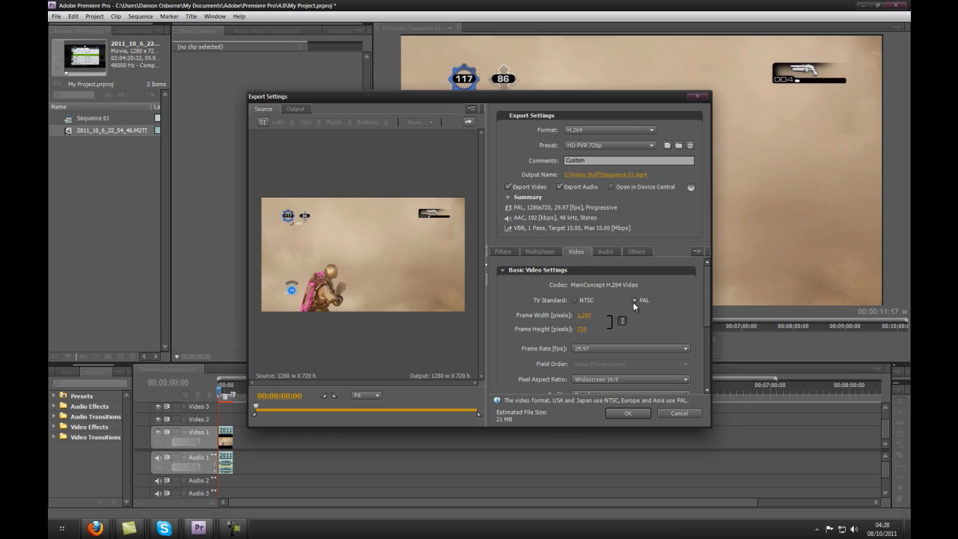
scroll(707, 298, "down", 1)
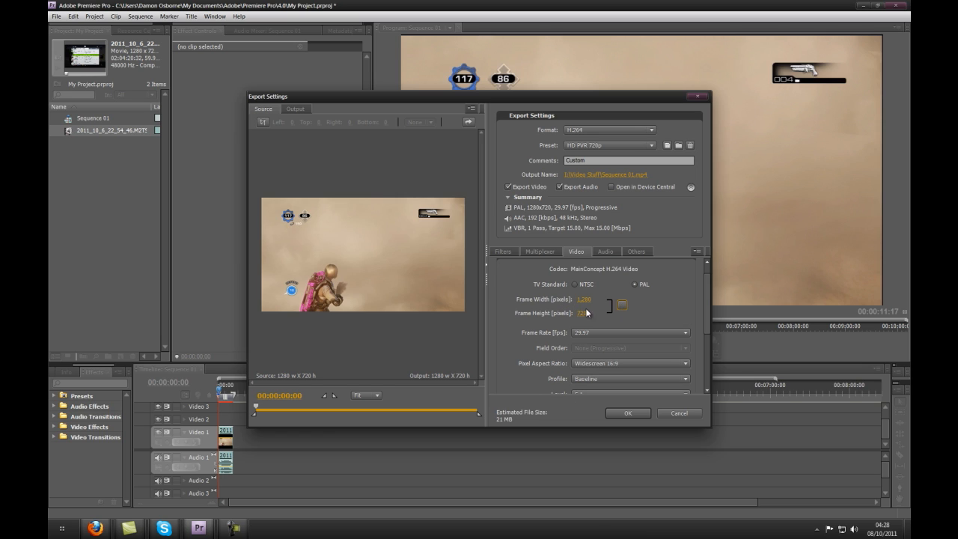
left_click(582, 303)
key("Tab")
left_click(625, 306)
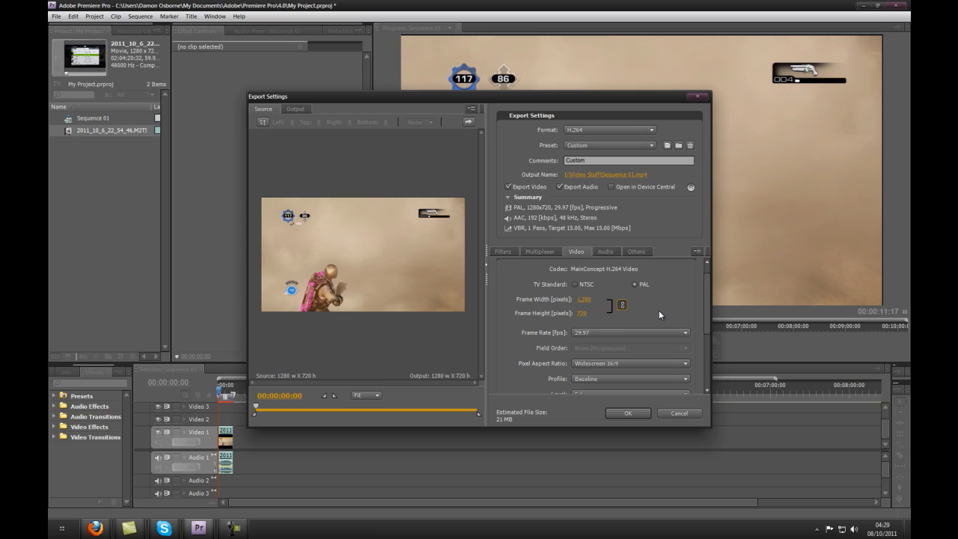
Choose a frame rate of 29.97 fps and check that the pixel aspect ratio is Widescreen 16:9
left_click_drag(706, 294, 706, 305)
left_click(599, 305)
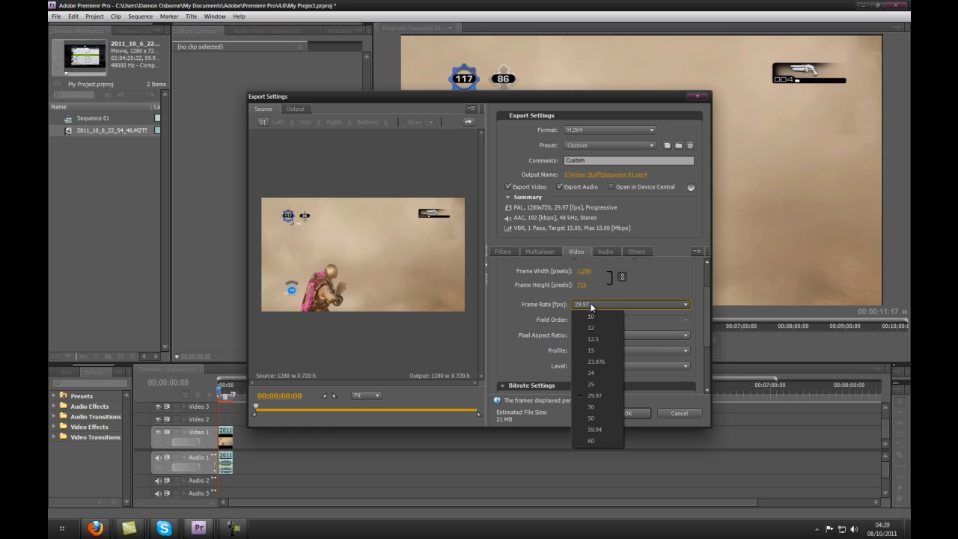
left_click(599, 396)
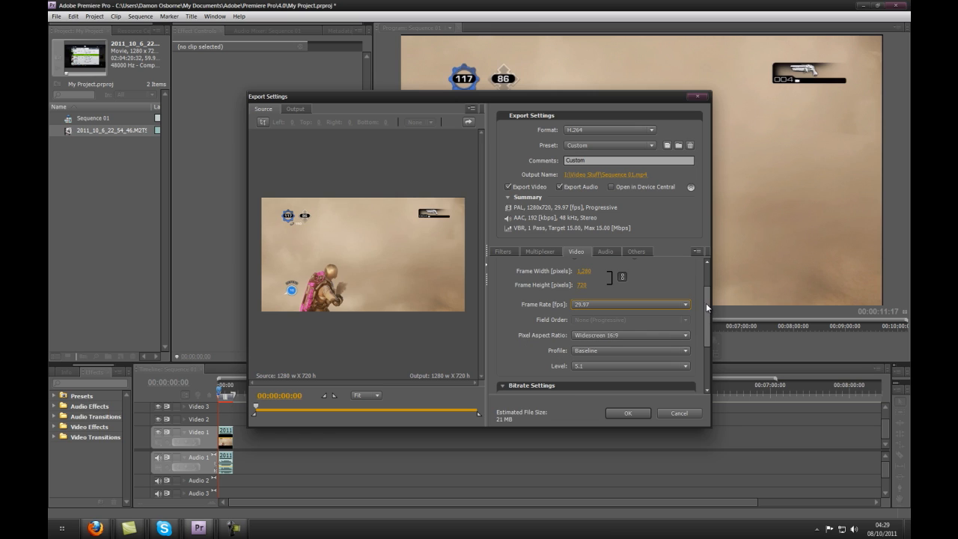
left_click_drag(706, 304, 706, 312)
left_click(672, 315)
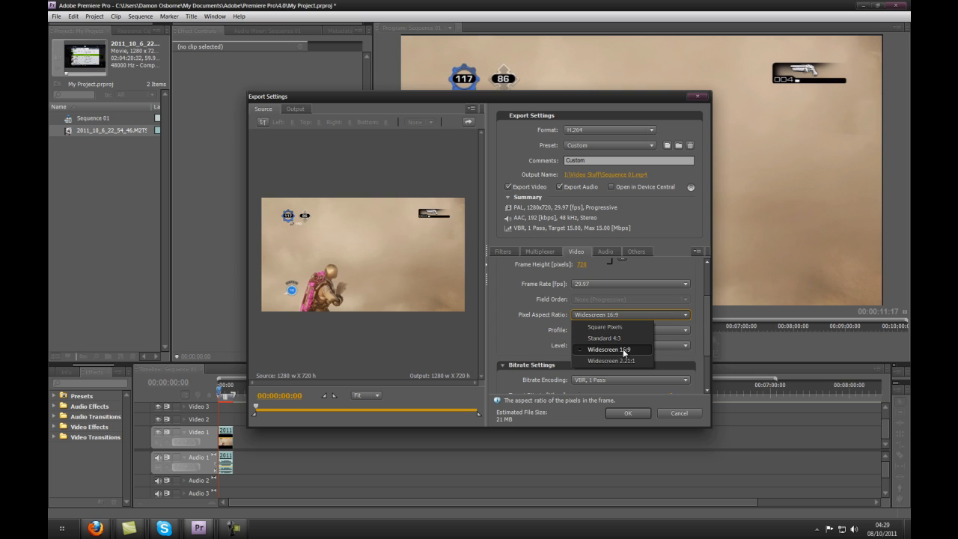
left_click(537, 352)
Check the video encoding options for the Baseline profile and level 5.1
left_click(589, 330)
left_click(589, 330)
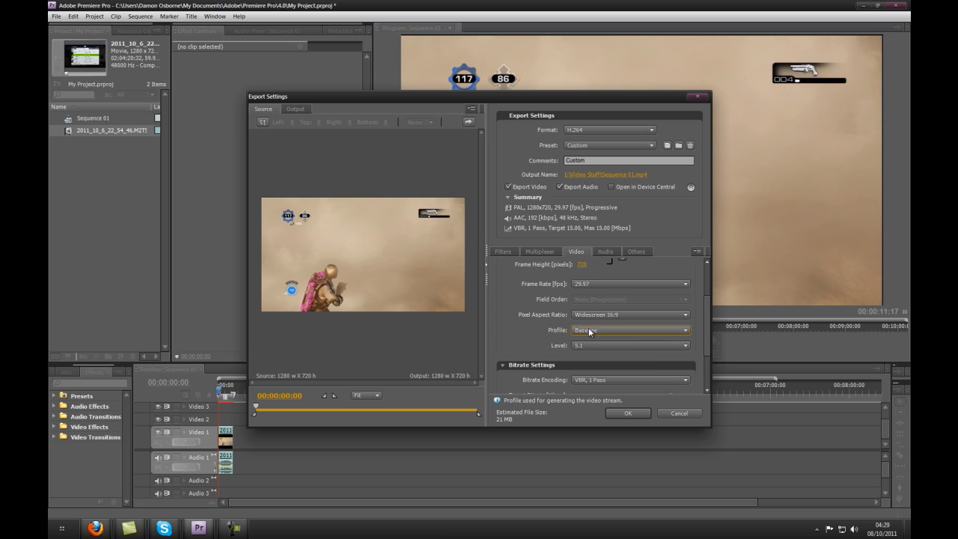
left_click(581, 345)
left_click(592, 345)
Check the bitrate settings for VBR, 1 Pass encoding and review the target bitrate, maximum bitrate and key frame options
left_click_drag(706, 319, 706, 342)
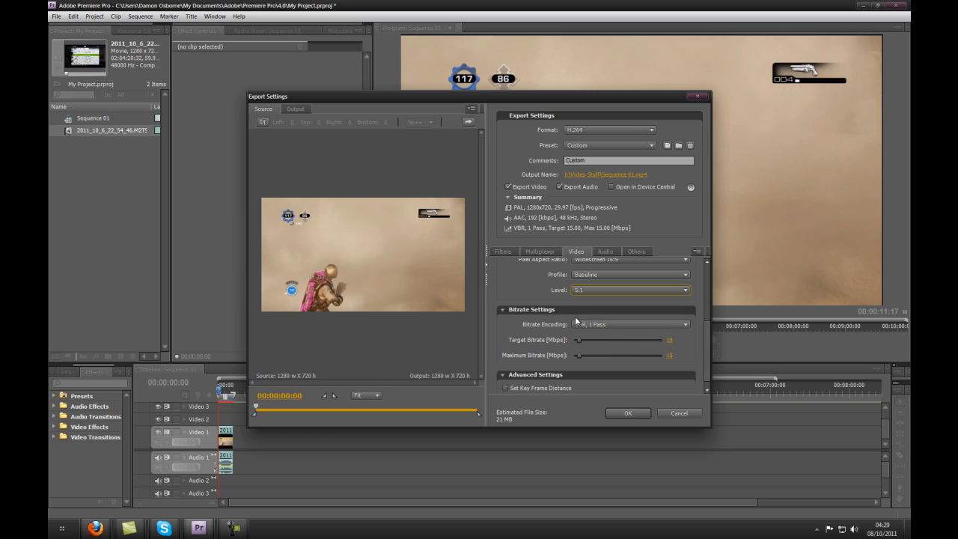
left_click(610, 326)
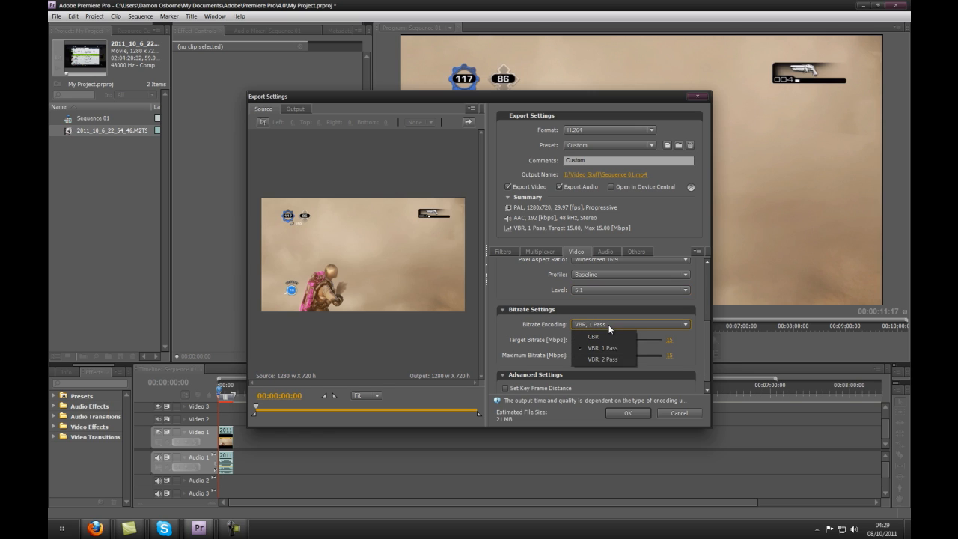
left_click(566, 319)
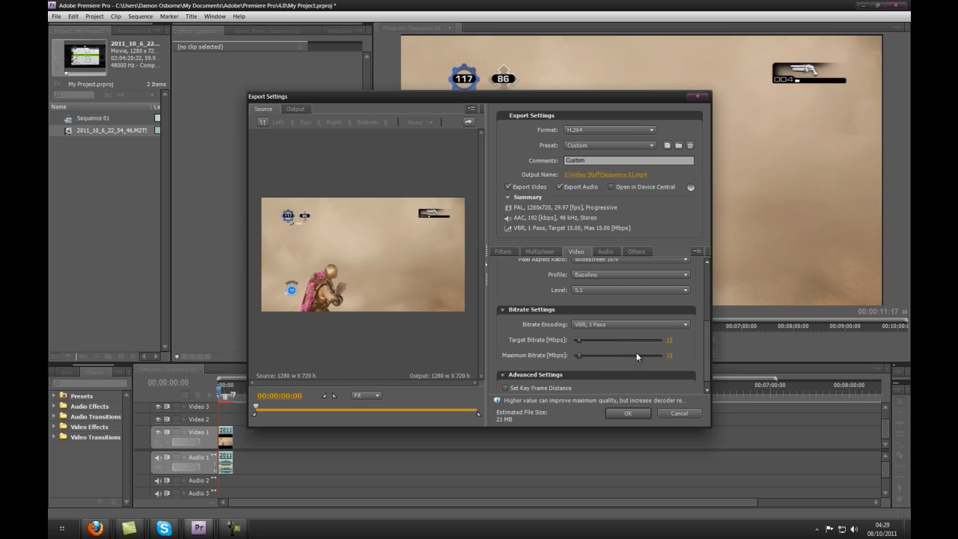
left_click_drag(707, 325, 706, 331)
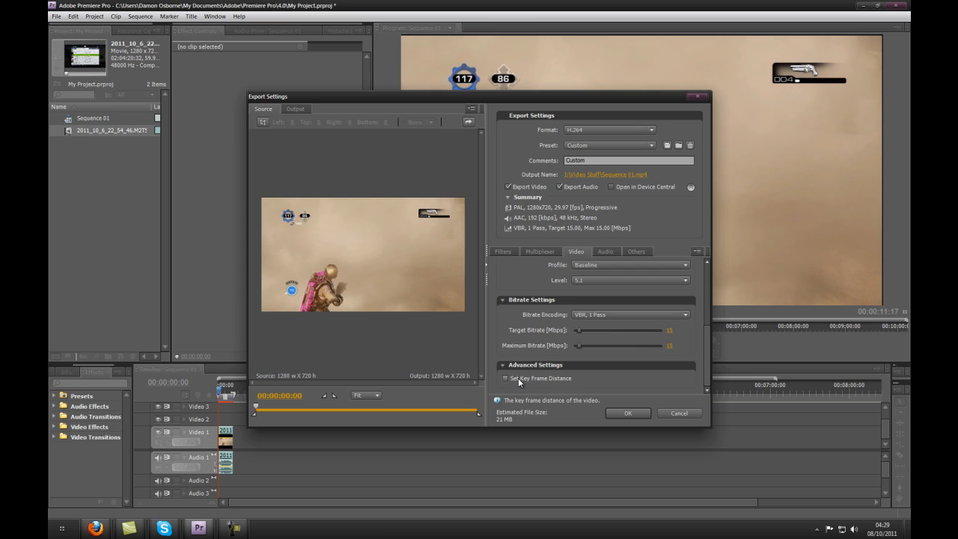
scroll(706, 317, "up", 3)
left_click_drag(706, 322, 704, 288)
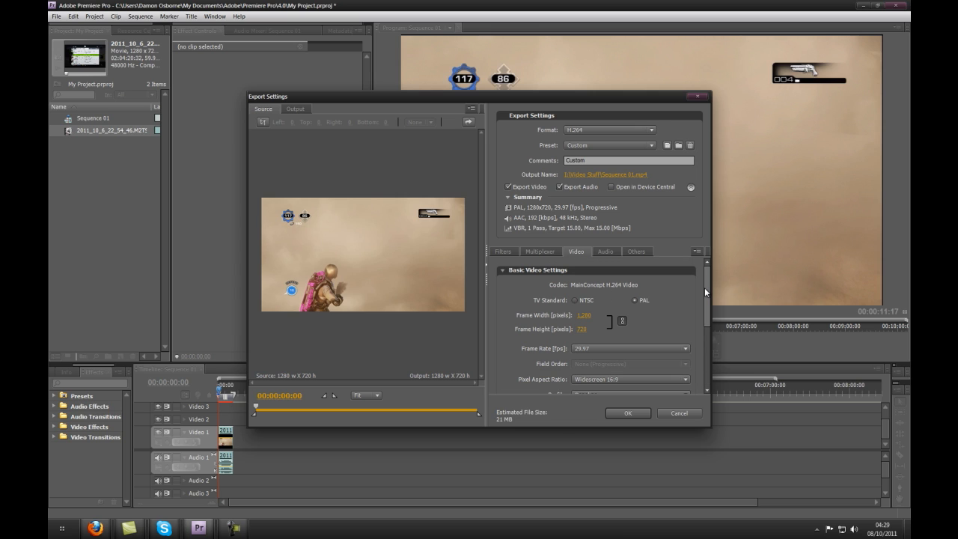
Check that the audio export settings use the AAC codec with Stereo output channels
left_click(606, 252)
left_click_drag(709, 275, 704, 292)
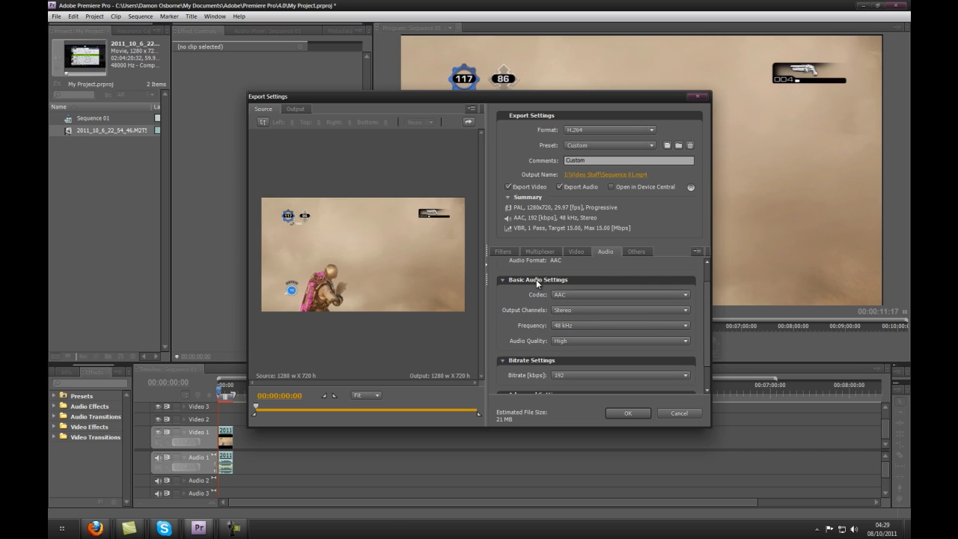
left_click(576, 296)
left_click(584, 294)
left_click(577, 309)
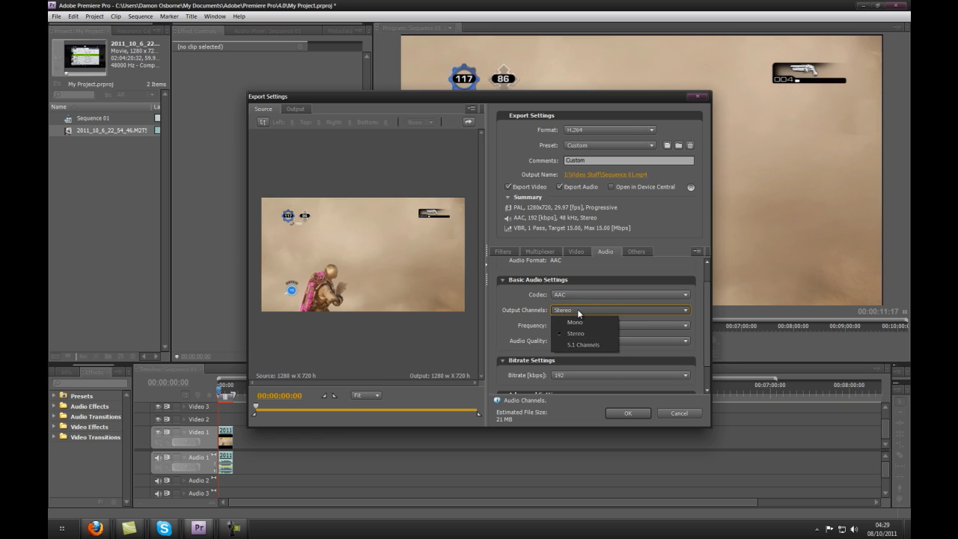
left_click(578, 309)
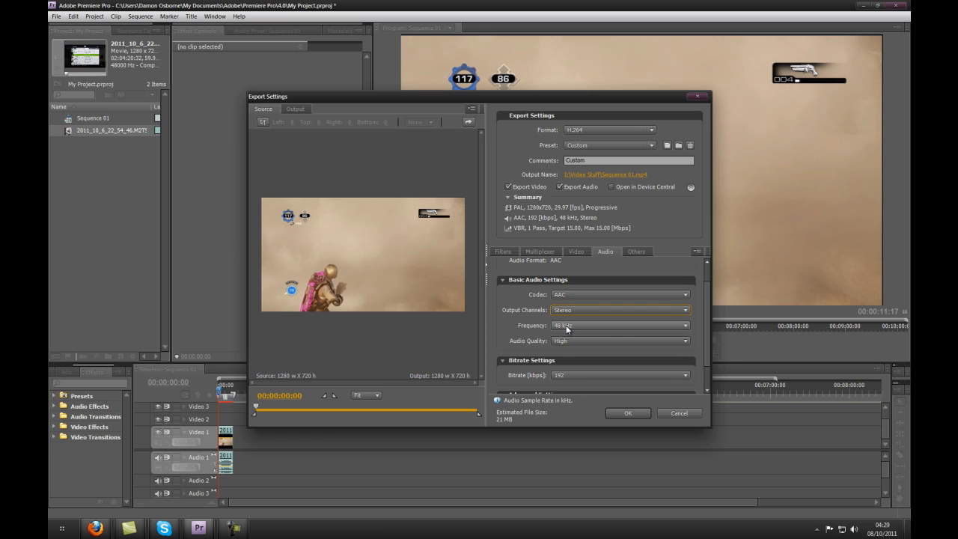
Check the audio export options for a frequency of 48 kHz and High audio quality
left_click(580, 326)
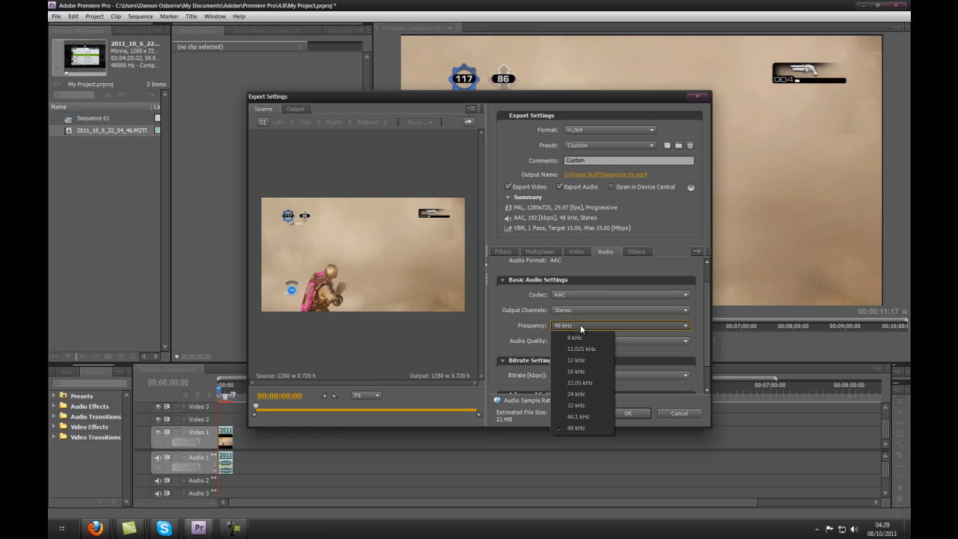
left_click(580, 324)
left_click(569, 342)
left_click(573, 341)
scroll(708, 344, "down", 1)
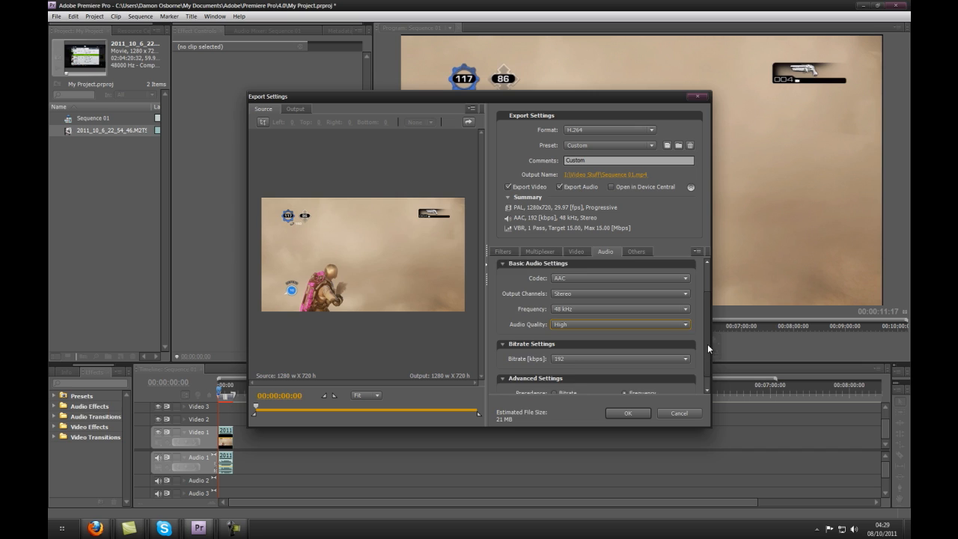
Check the audio bitrate of 192 kbps and the Frequency precedence in the advanced audio settings
left_click(561, 346)
left_click(586, 347)
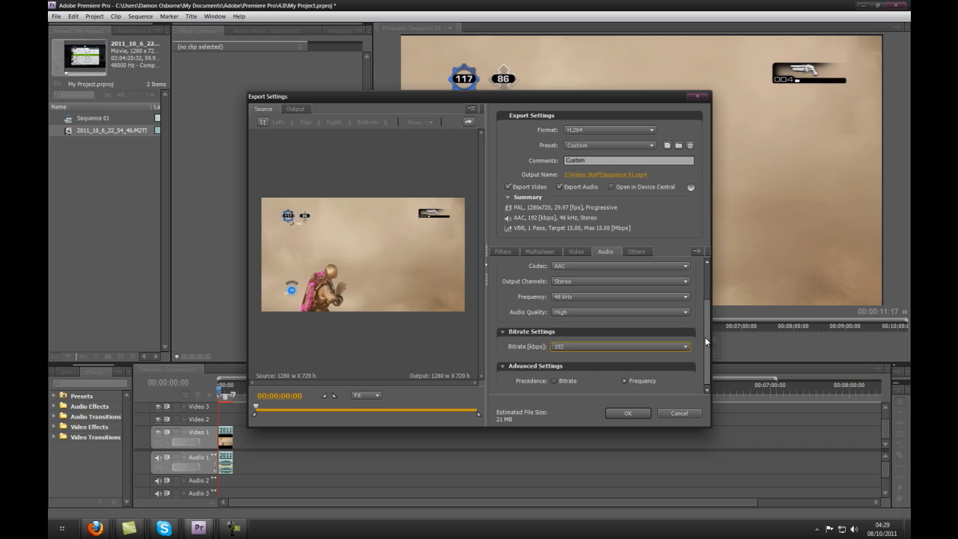
left_click_drag(705, 338, 706, 341)
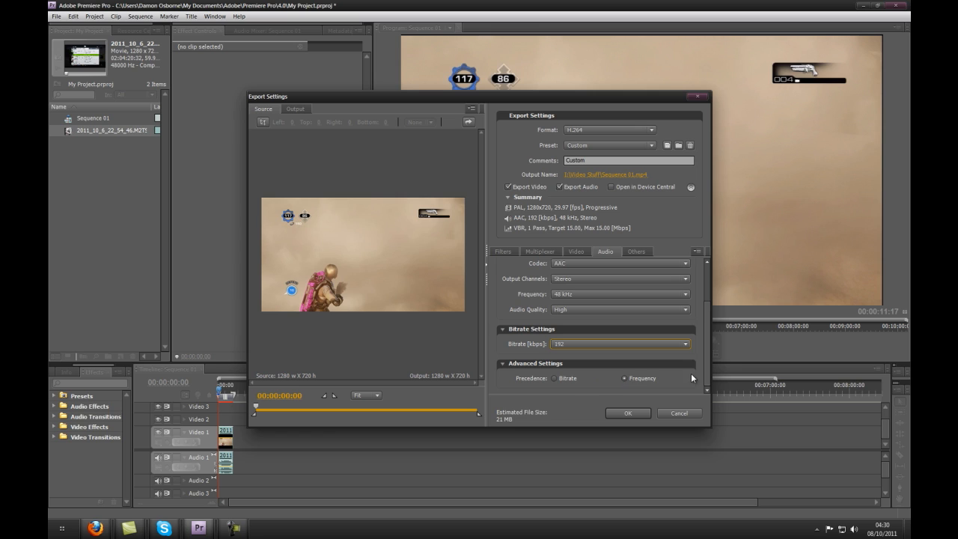
left_click_drag(707, 364, 707, 294)
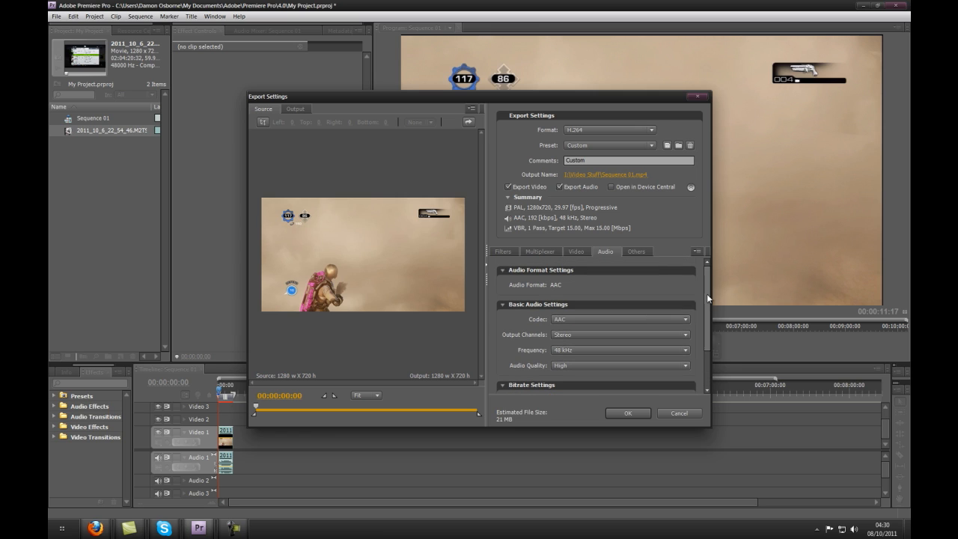
Expand the FTP upload options of the export settings to review them and collapse them again
left_click(637, 252)
left_click(503, 271)
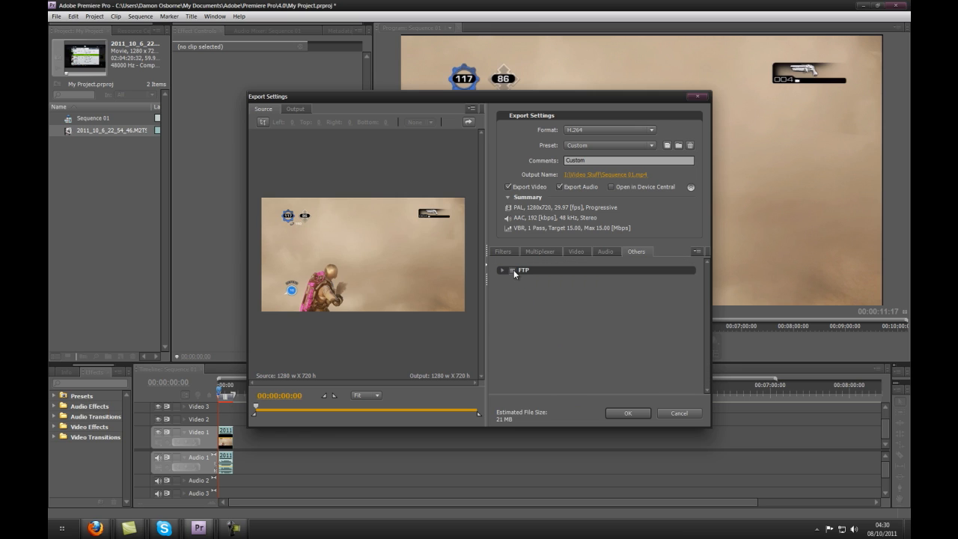
left_click(502, 271)
left_click(502, 271)
left_click(503, 270)
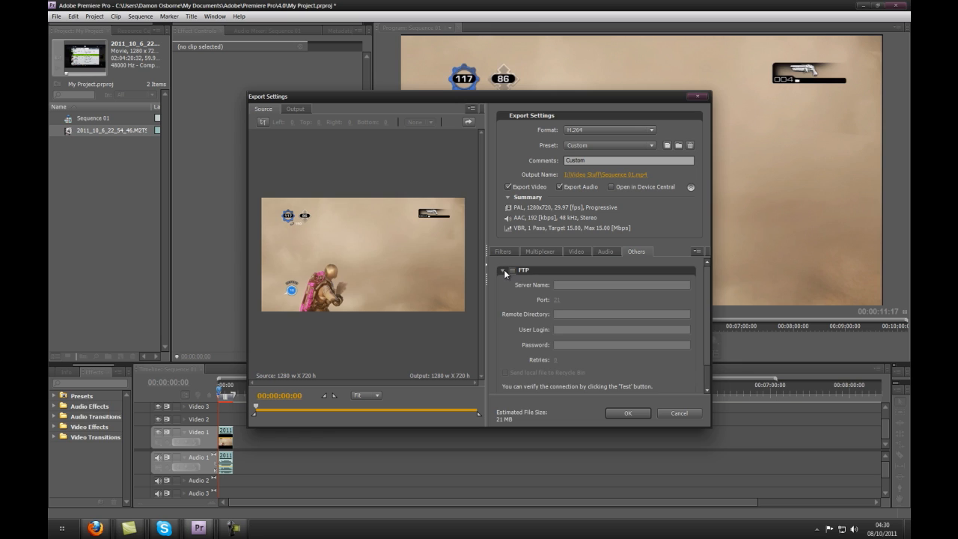
left_click(502, 270)
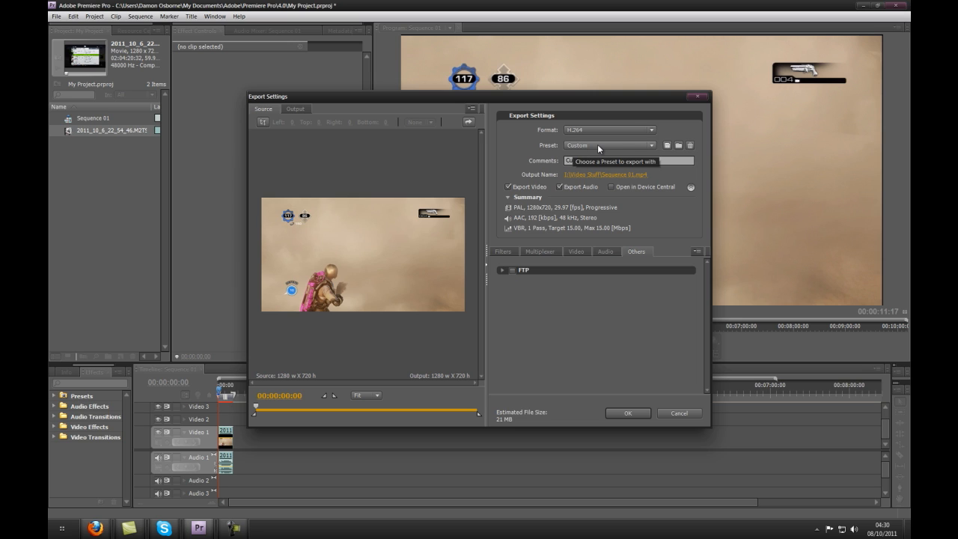
Save the current export settings as a preset named My Render Settings
left_click(669, 145)
left_click(461, 247)
left_click_drag(462, 248, 383, 252)
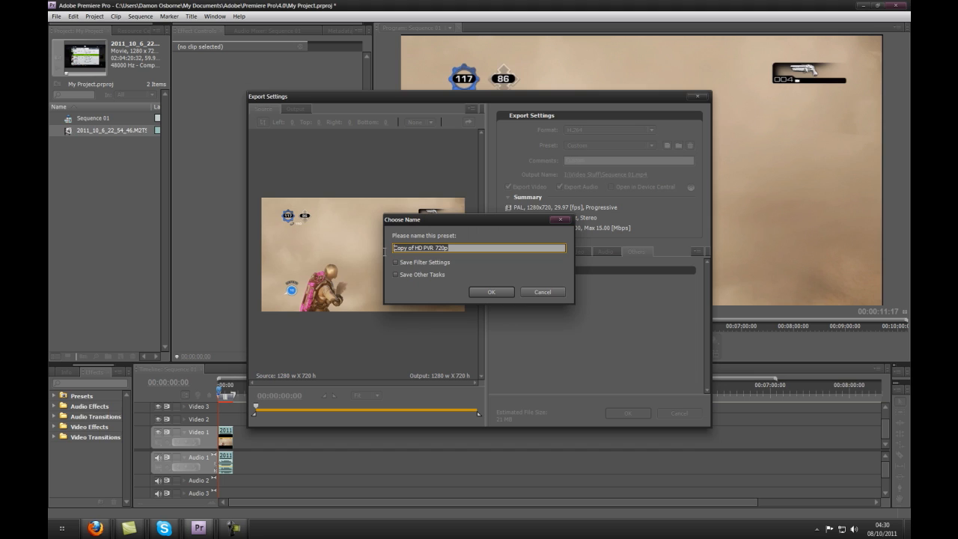
key("BackSpace")
type("My Render Settings")
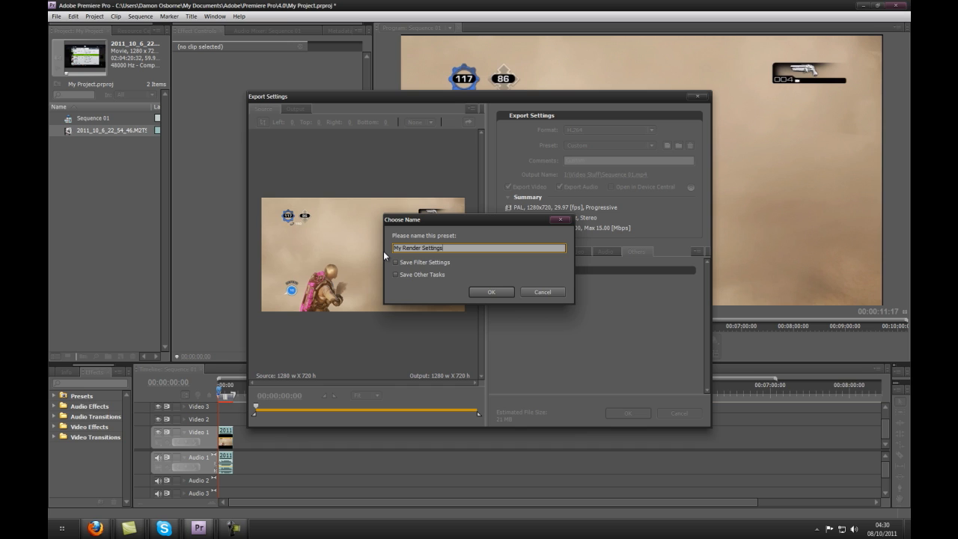
left_click(492, 292)
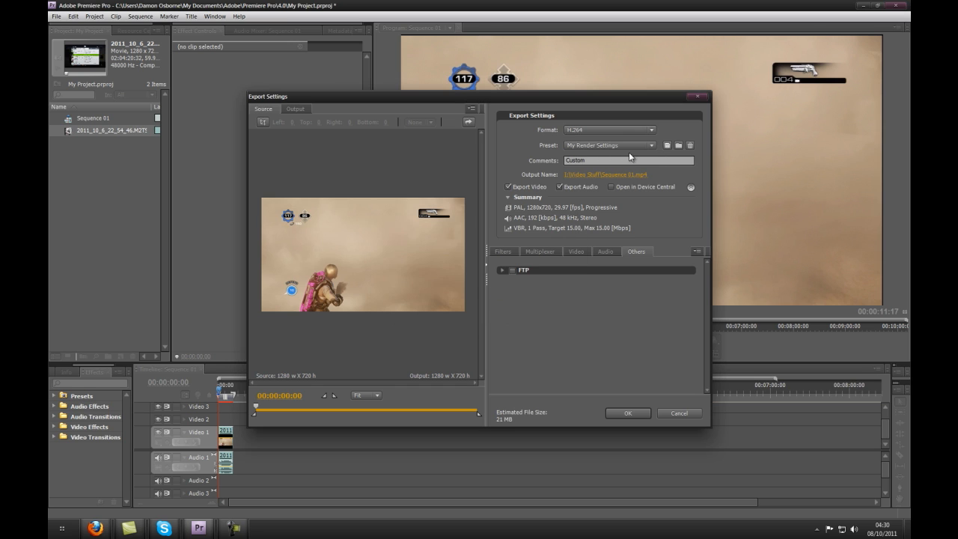
Switch to the HD PVR 720p preset and back to My Render Settings, reviewing its multiplexer and audio settings
left_click(634, 147)
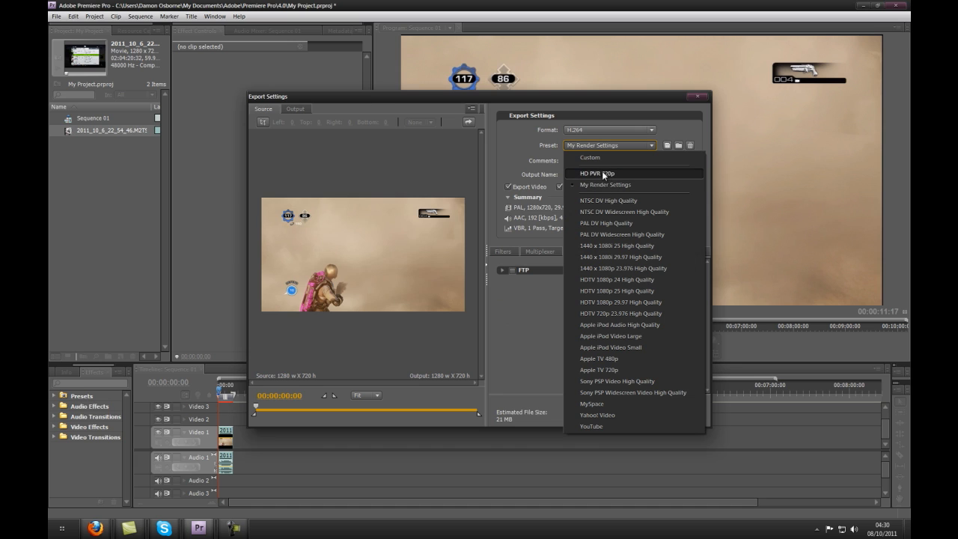
left_click(594, 176)
left_click(625, 147)
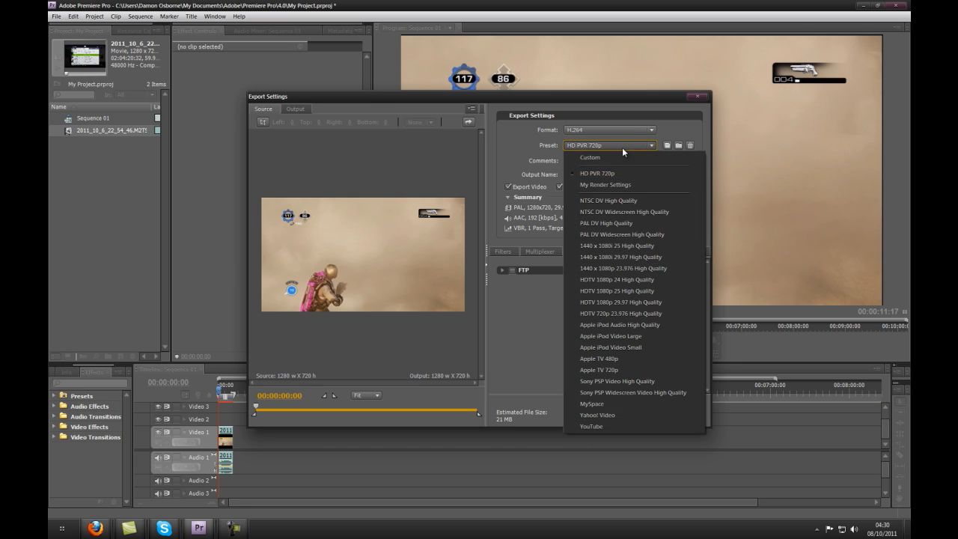
left_click(621, 185)
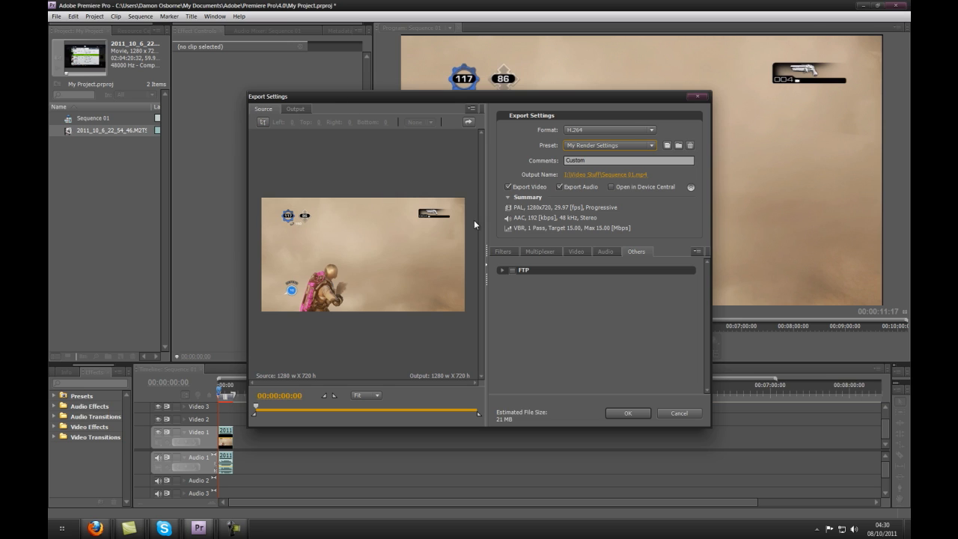
left_click(532, 252)
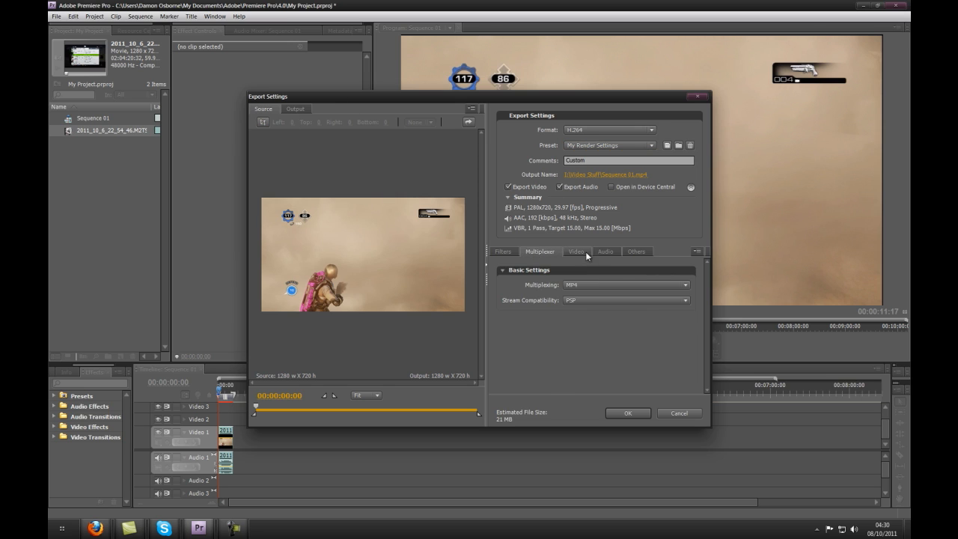
left_click(598, 251)
Try the 1440 x 1080i 25 High Quality preset and view its multiplexer and video settings
left_click(591, 147)
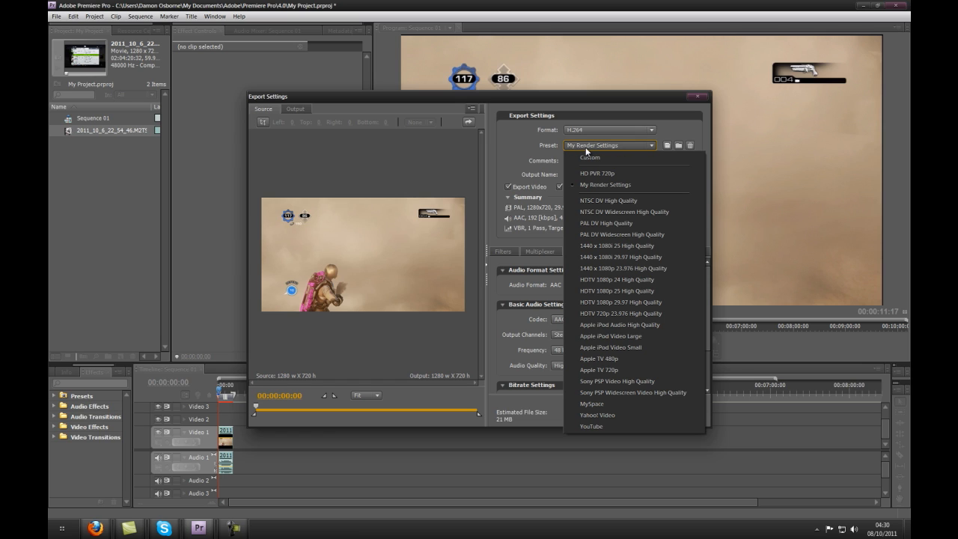
left_click(619, 246)
left_click(541, 251)
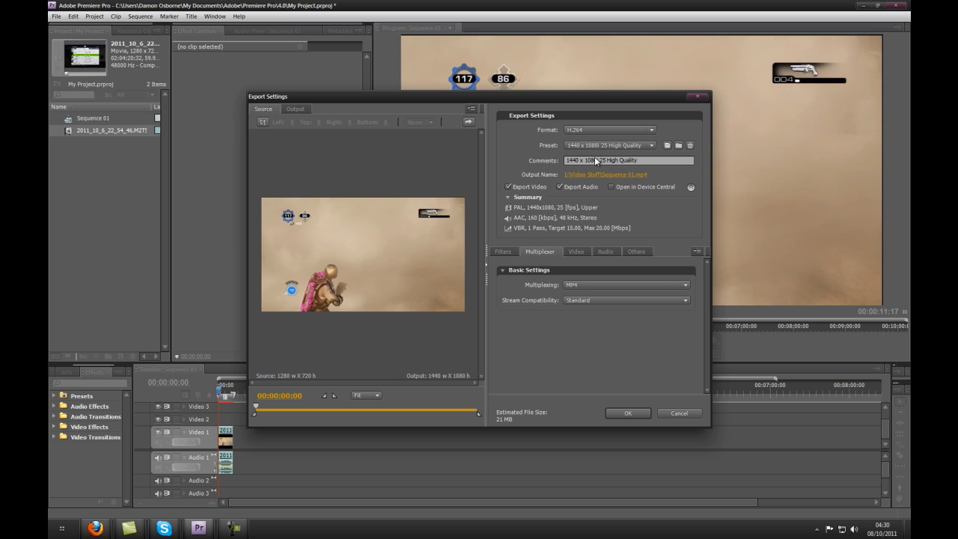
left_click(571, 251)
Try the Apple TV 480p preset and look through its video settings
left_click(597, 146)
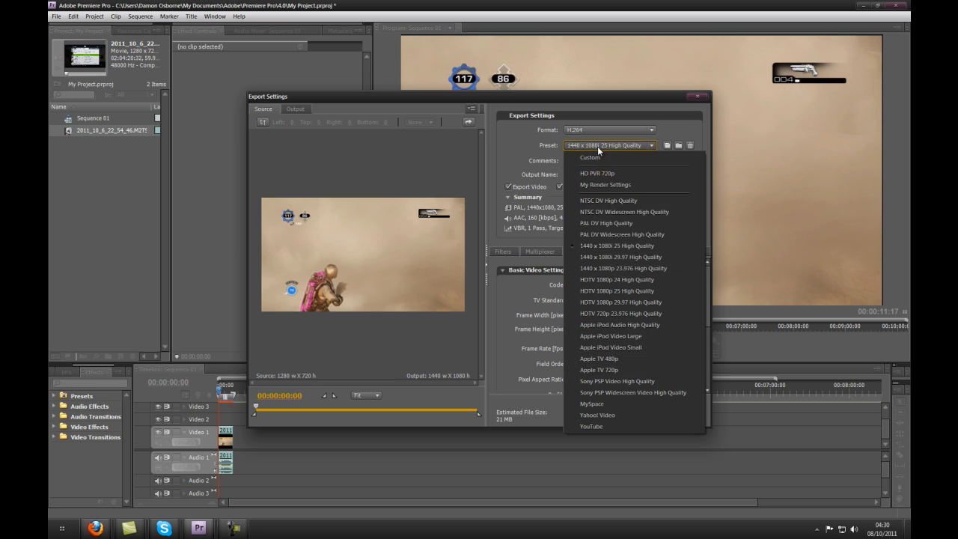
left_click(604, 359)
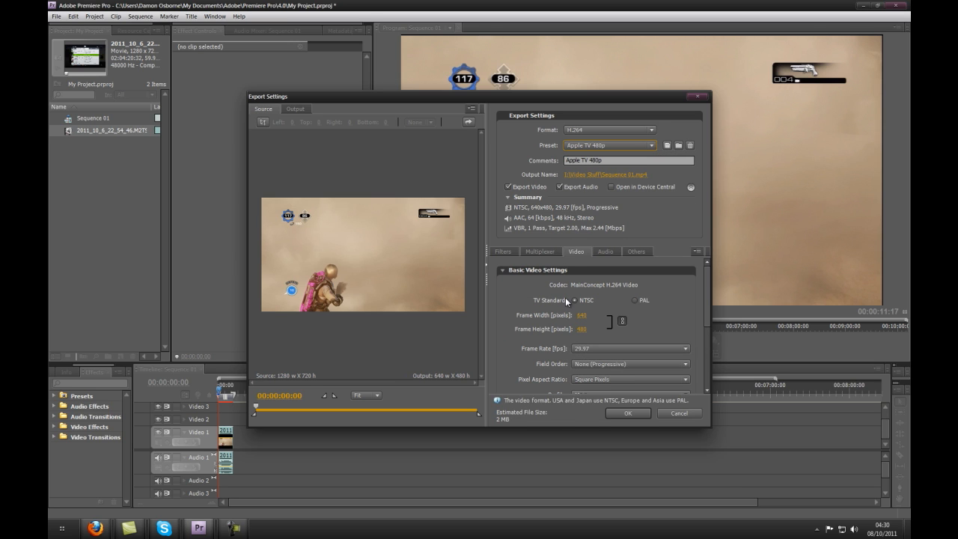
scroll(702, 301, "down", 5)
scroll(701, 302, "up", 4)
scroll(701, 303, "up", 1)
Reapply the My Render Settings preset and confirm the export to send the sequence to the Adobe Media Encoder queue
left_click(597, 144)
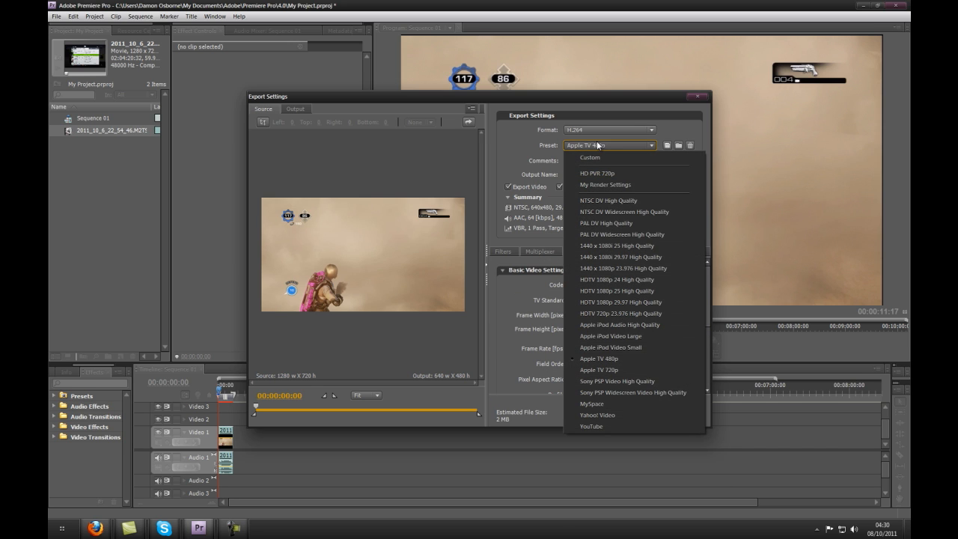
left_click(582, 185)
mouse_move(707, 285)
left_mouse_down()
mouse_move(708, 354)
mouse_move(704, 274)
left_mouse_up()
left_click(505, 252)
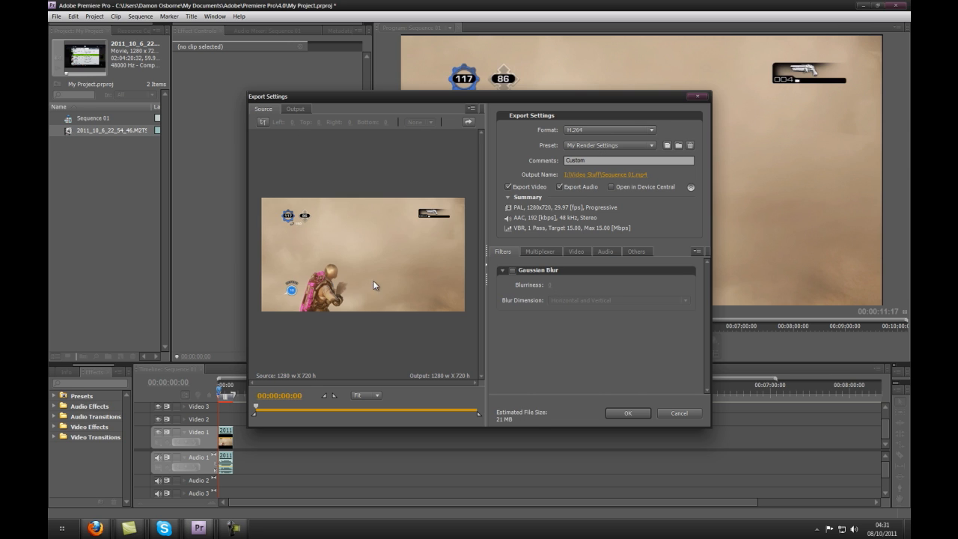
left_click(628, 413)
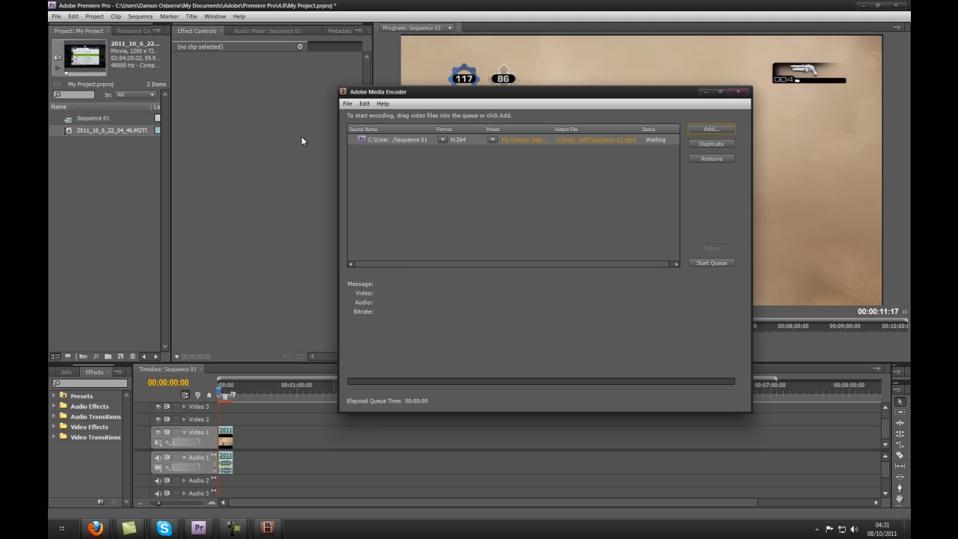
Set the queued sequence's output file to My Project.mp4 in the My YouTube folder
left_click(597, 139)
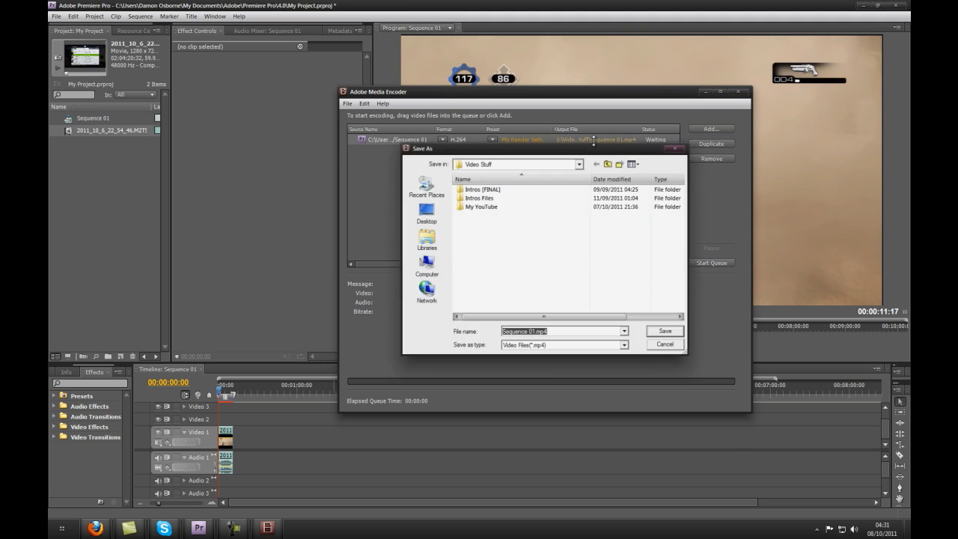
double_click(483, 207)
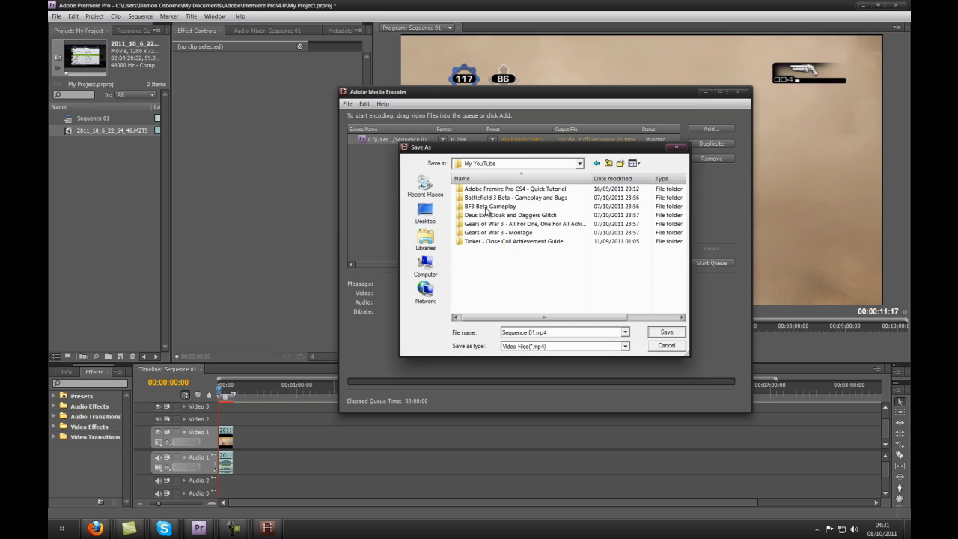
left_click_drag(533, 333, 488, 339)
type("My ")
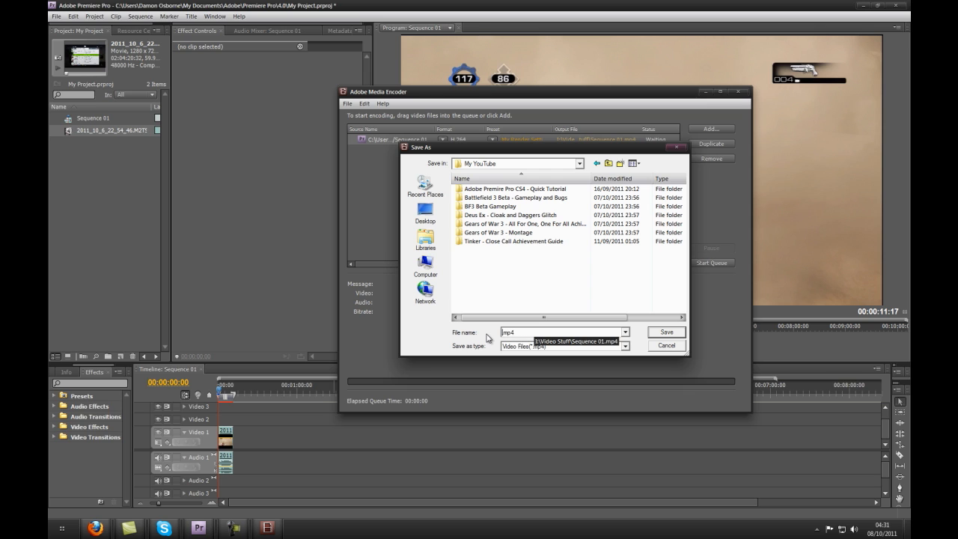
type("Project")
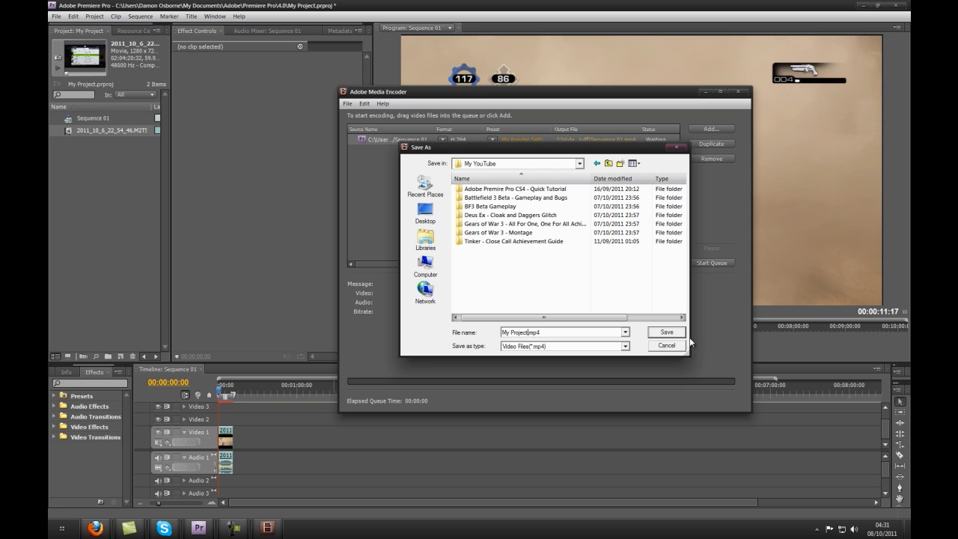
left_click(666, 334)
left_click(625, 167)
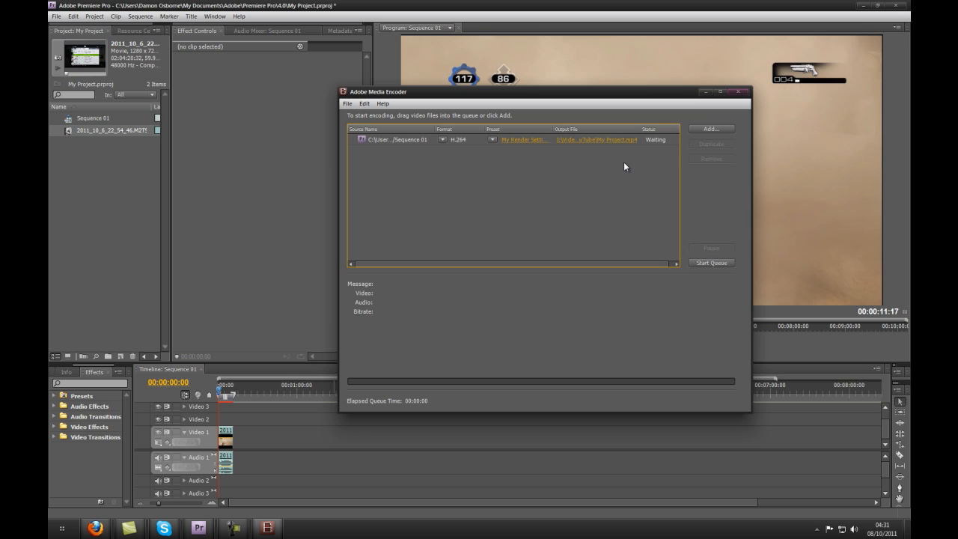
Encode the queued sequence and close Adobe Media Encoder when it is done
left_click(711, 263)
left_click(740, 92)
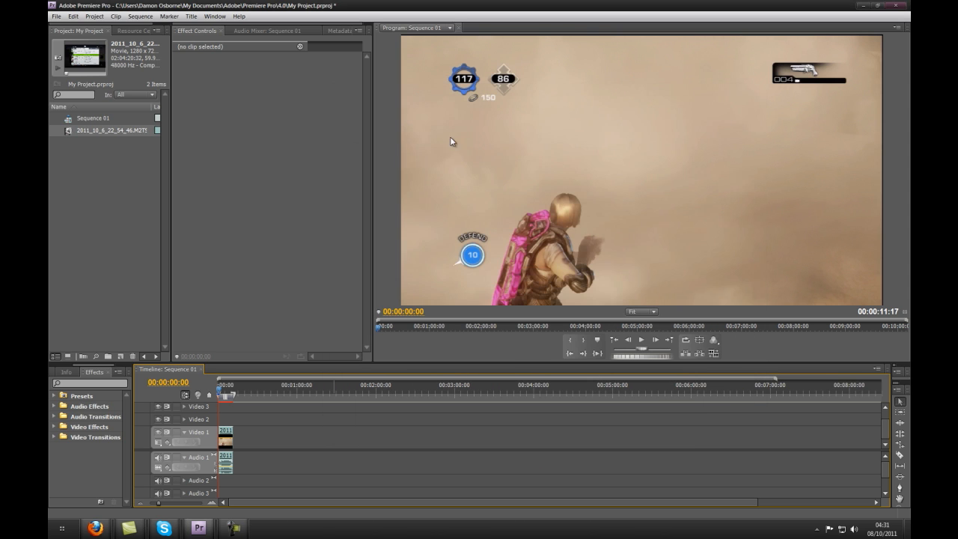
Save the Premiere Pro project and minimize the program to the desktop
left_click(55, 16)
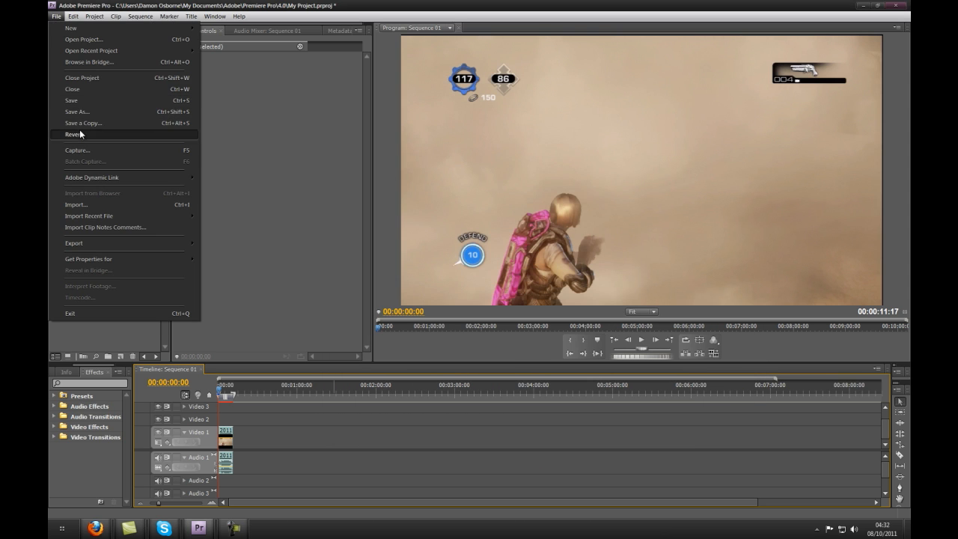
left_click(98, 100)
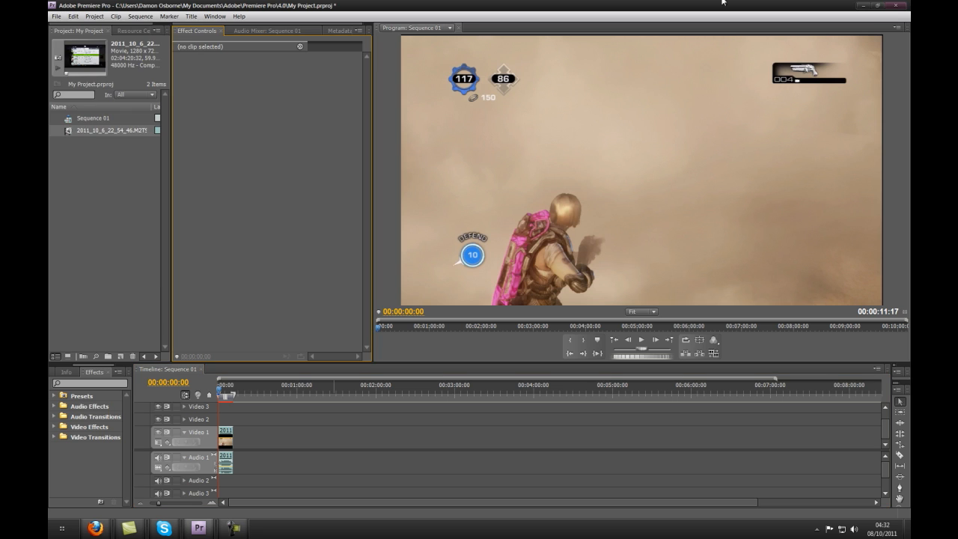
left_click(863, 7)
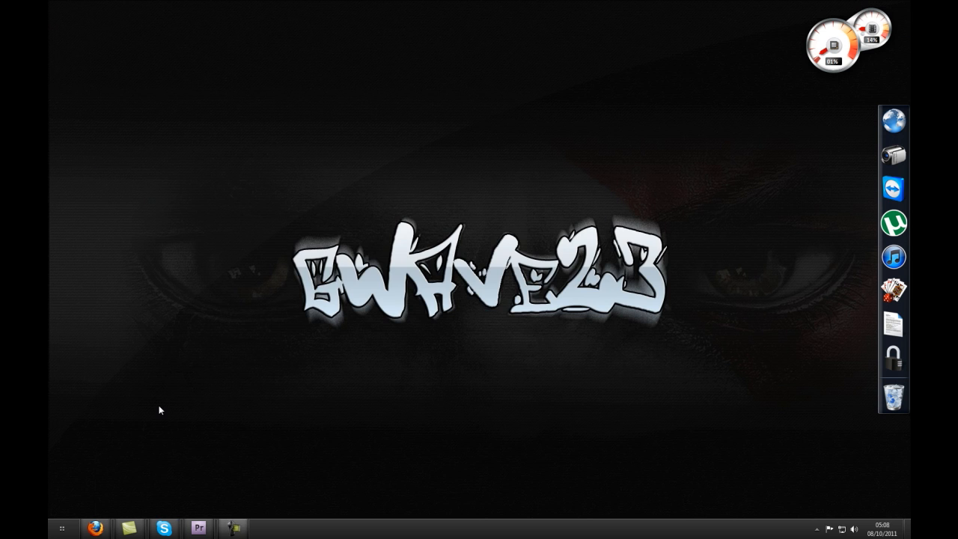
Play the exported My Project.mp4 from Video Stuff > My YouTube on My External HDD and close the media player
left_click(59, 529)
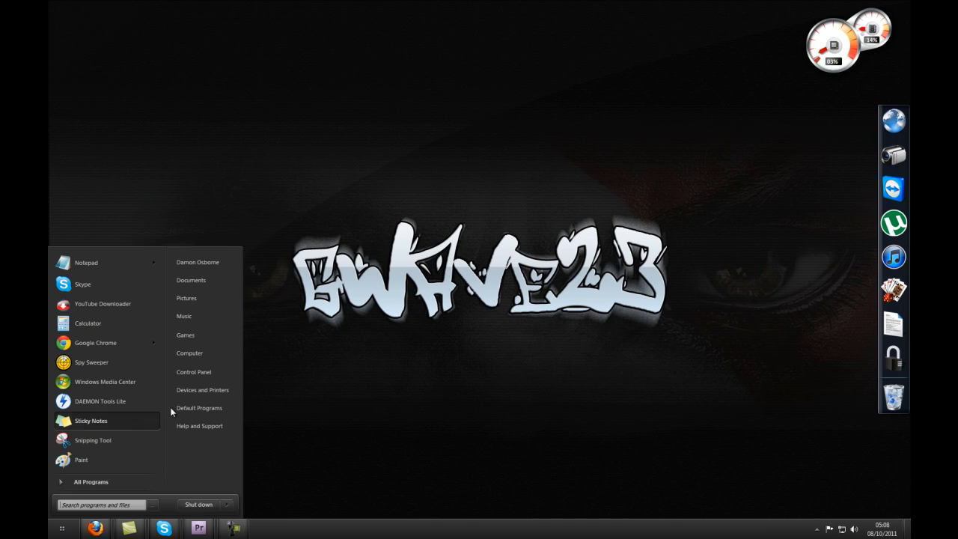
left_click(194, 357)
double_click(336, 240)
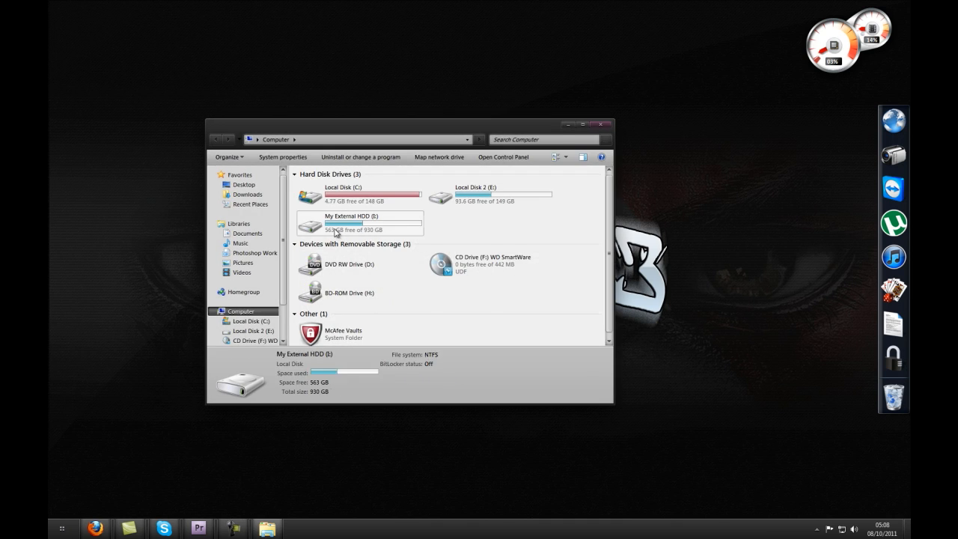
double_click(316, 305)
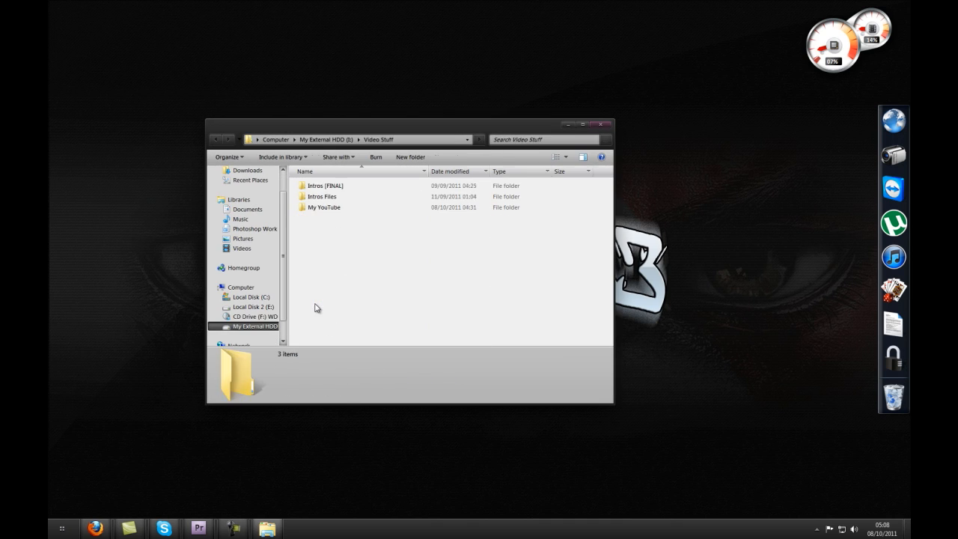
double_click(317, 208)
double_click(319, 263)
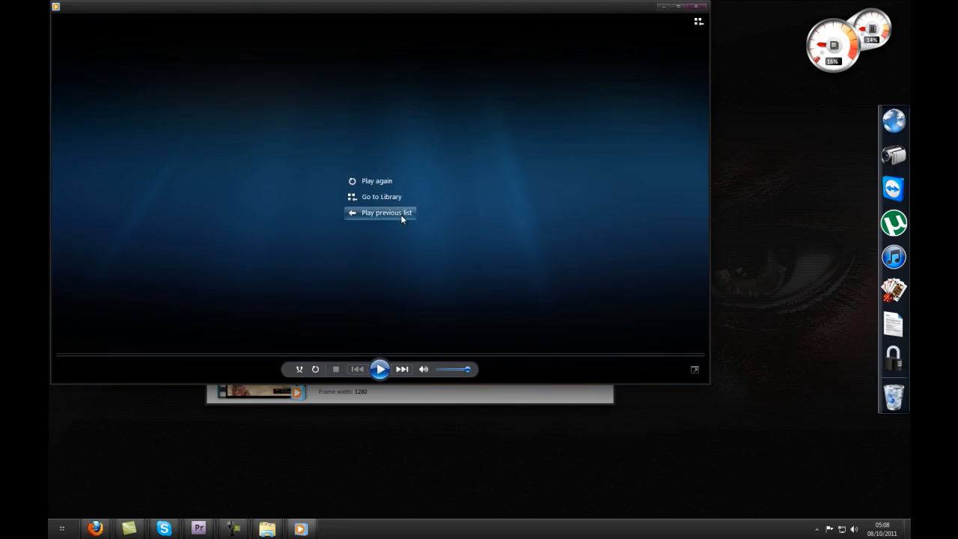
left_click(696, 6)
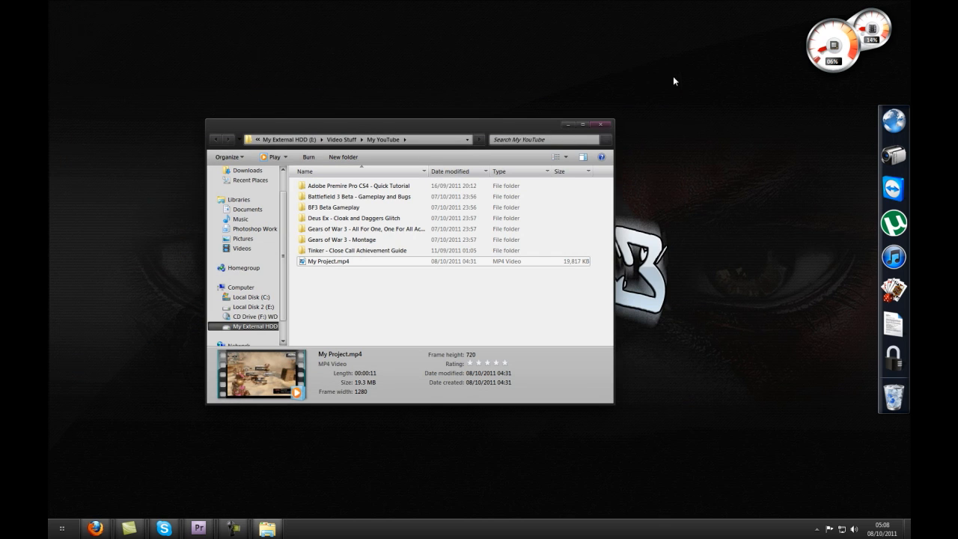